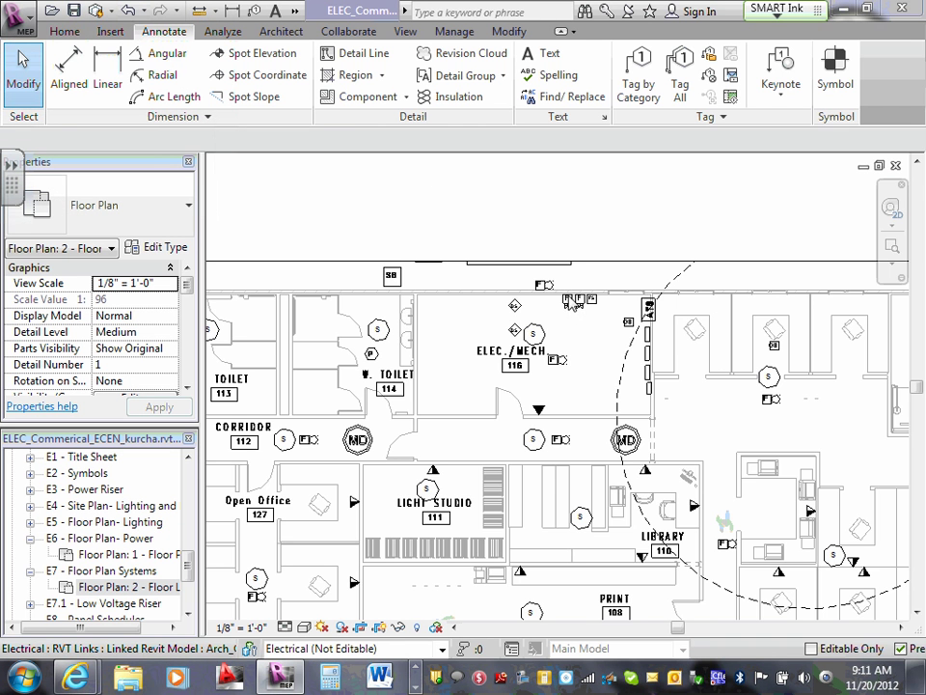
# - Zoom in on ELEC./MECH room 116 and its fire alarm devices on Floor Plan 2
pyautogui.scroll(5, 572, 314)
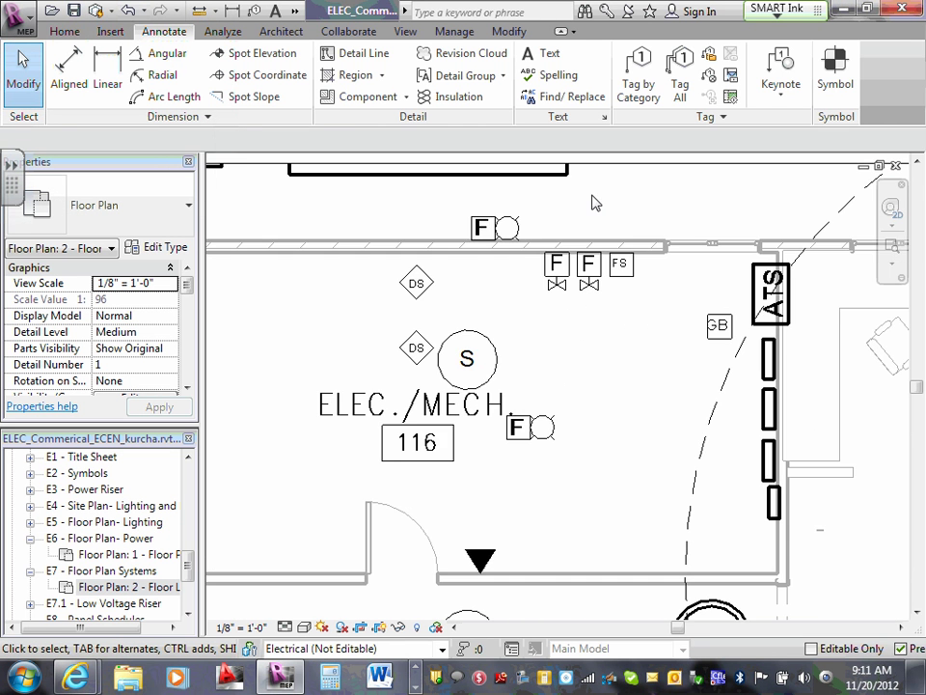
pyautogui.scroll(2, 591, 204)
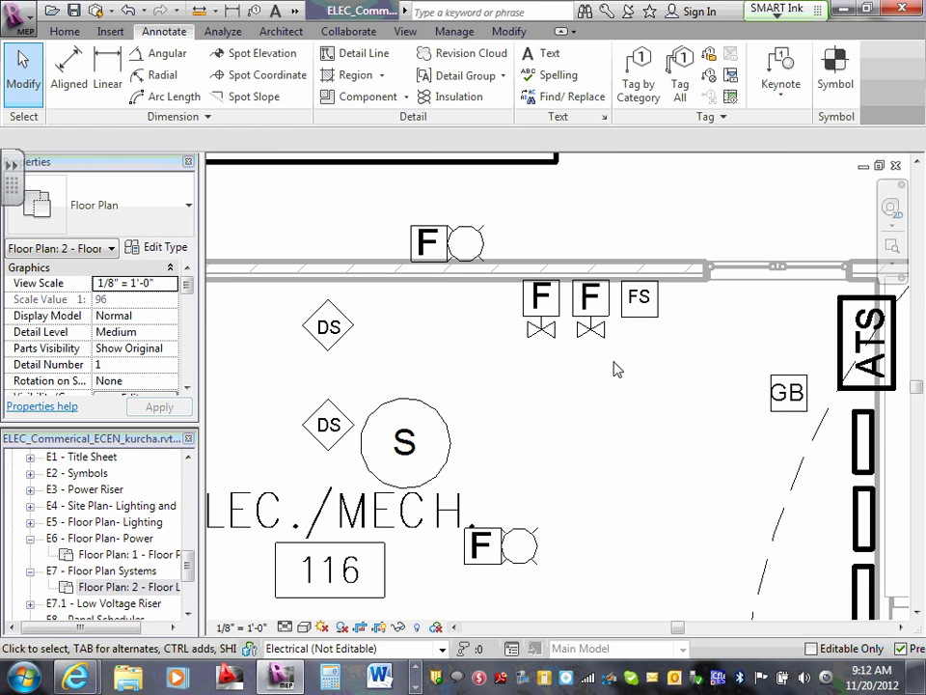
pyautogui.scroll(-2, 609, 371)
pyautogui.scroll(3, 454, 246)
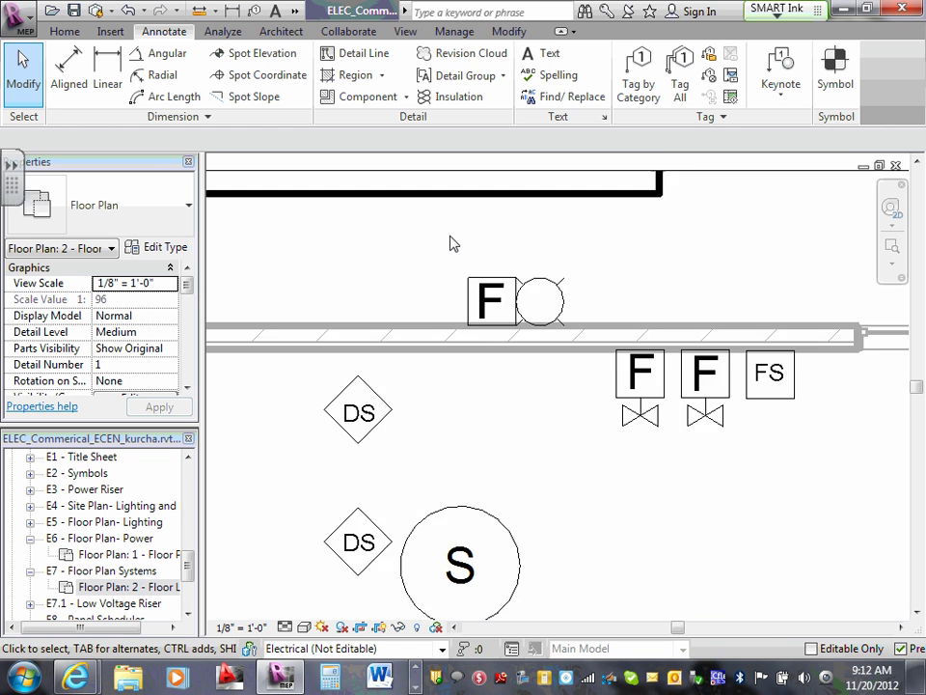
pyautogui.scroll(-1, 547, 315)
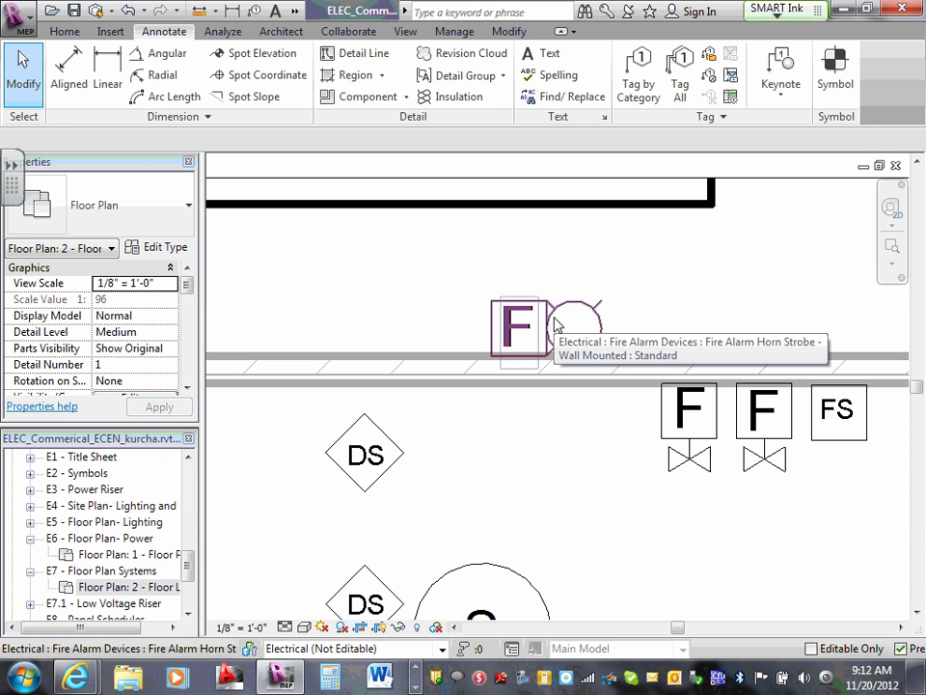
pyautogui.scroll(-1, 557, 325)
pyautogui.scroll(-2, 557, 326)
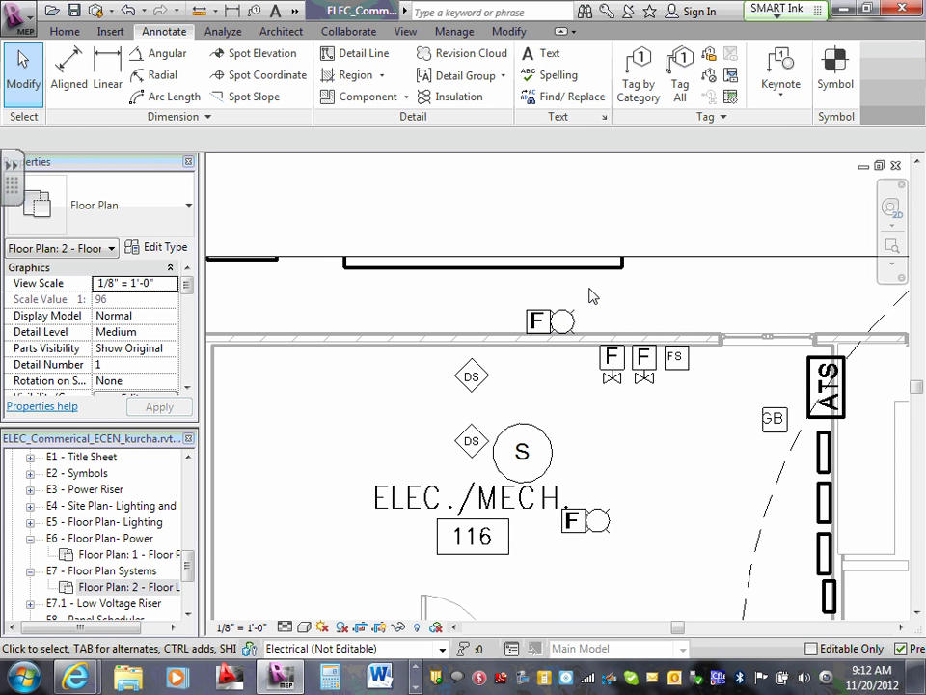
pyautogui.click(554, 324)
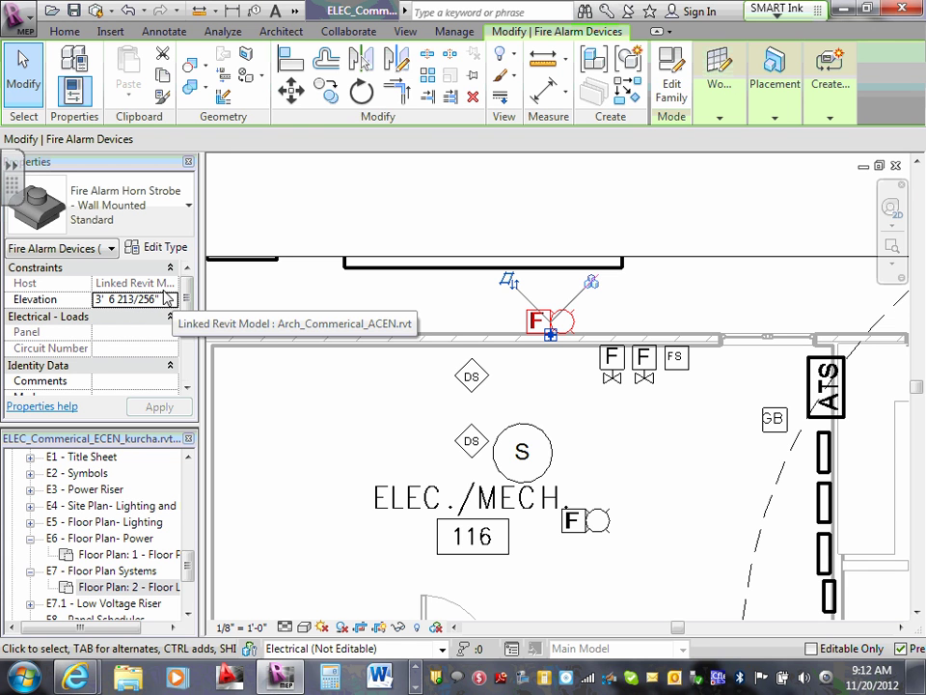
pyautogui.click(145, 299)
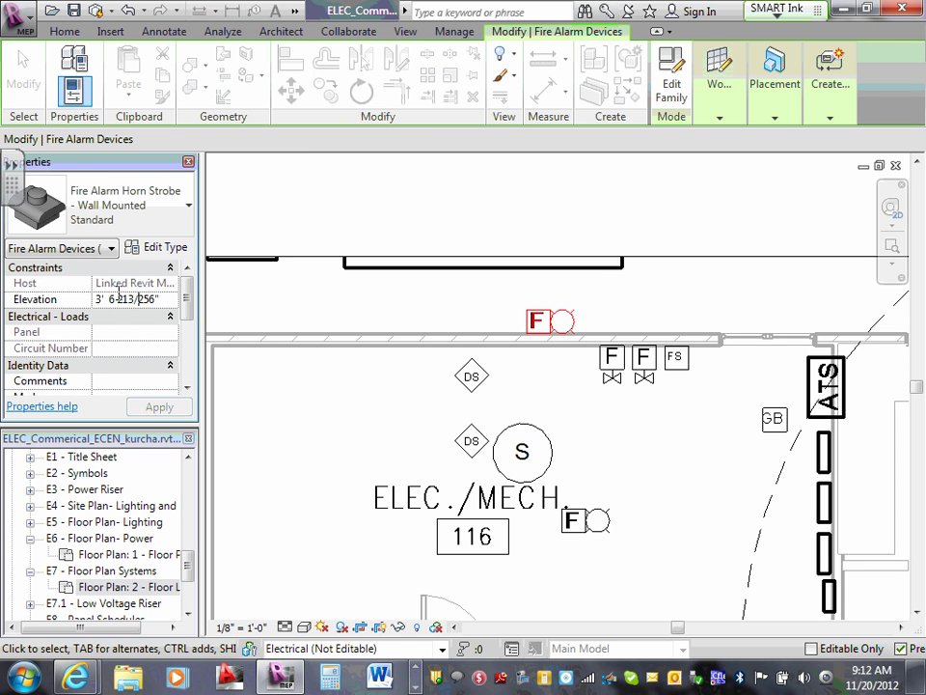
pyautogui.click(371, 310)
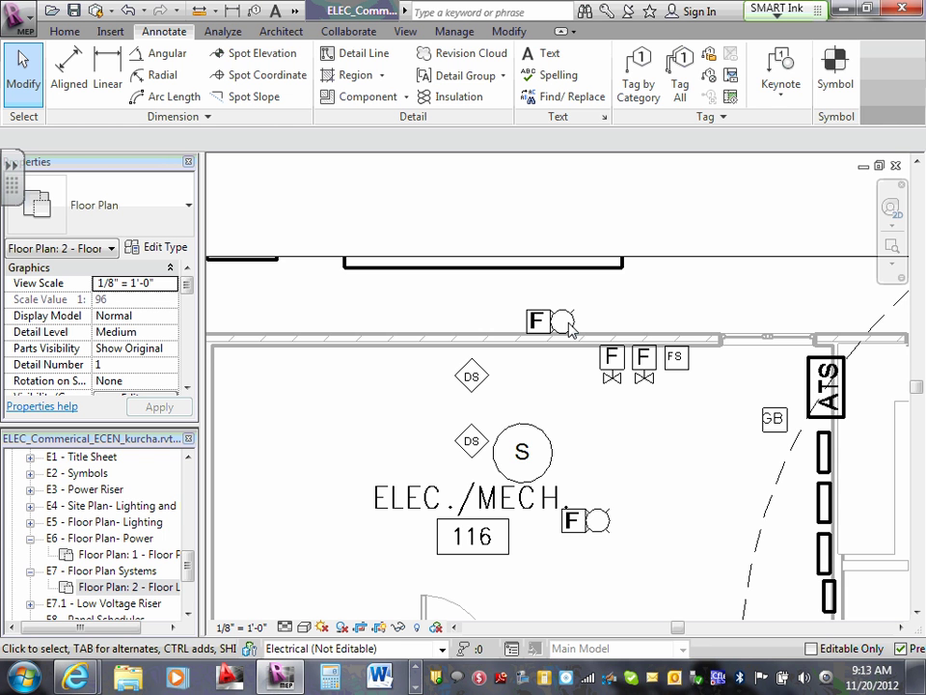
# - Zoom out and pan across the second-floor systems plan toward the office wing
pyautogui.scroll(-4, 569, 330)
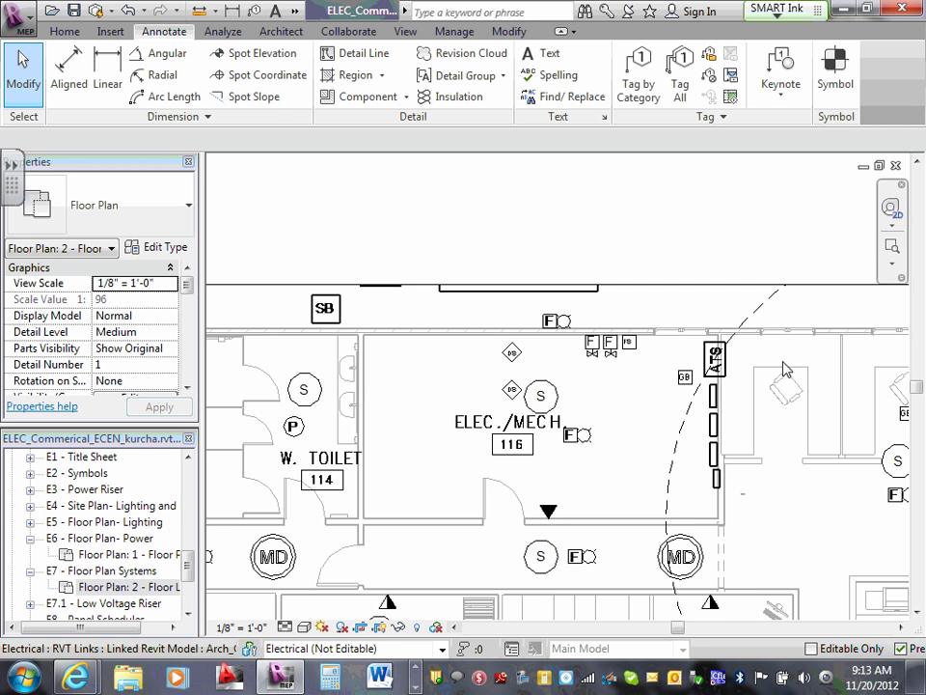
pyautogui.scroll(-1, 642, 355)
pyautogui.scroll(-1, 633, 351)
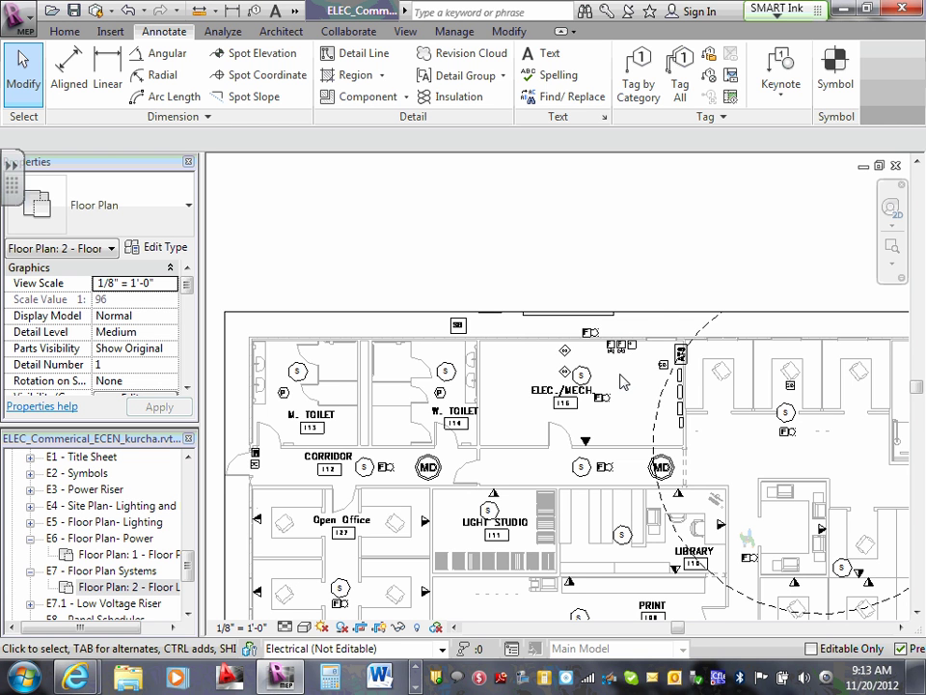
pyautogui.scroll(2, 623, 383)
pyautogui.scroll(-2, 622, 383)
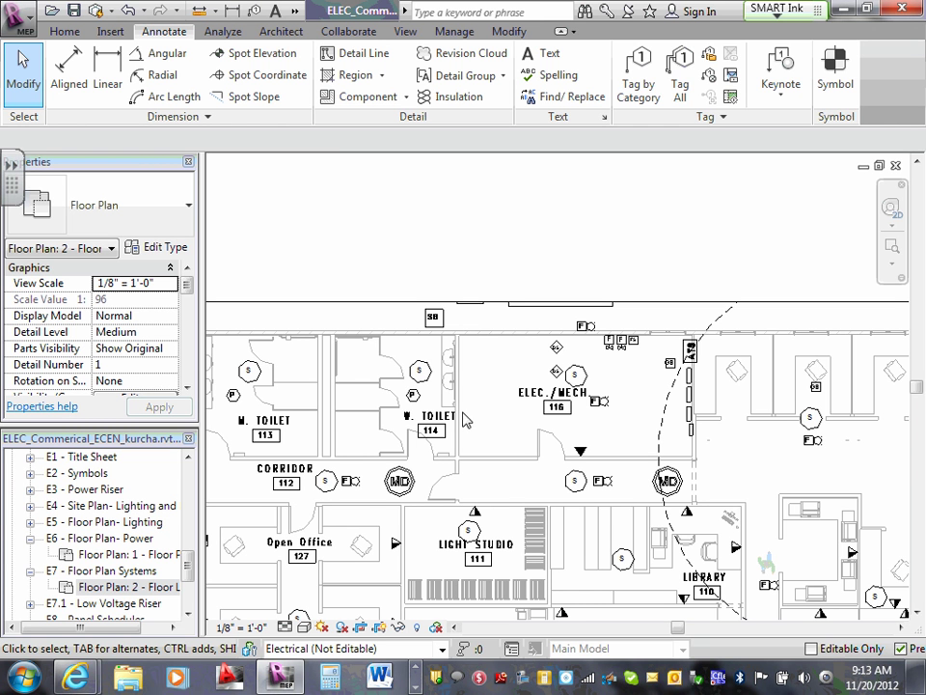
pyautogui.scroll(-3, 472, 414)
pyautogui.scroll(1, 386, 386)
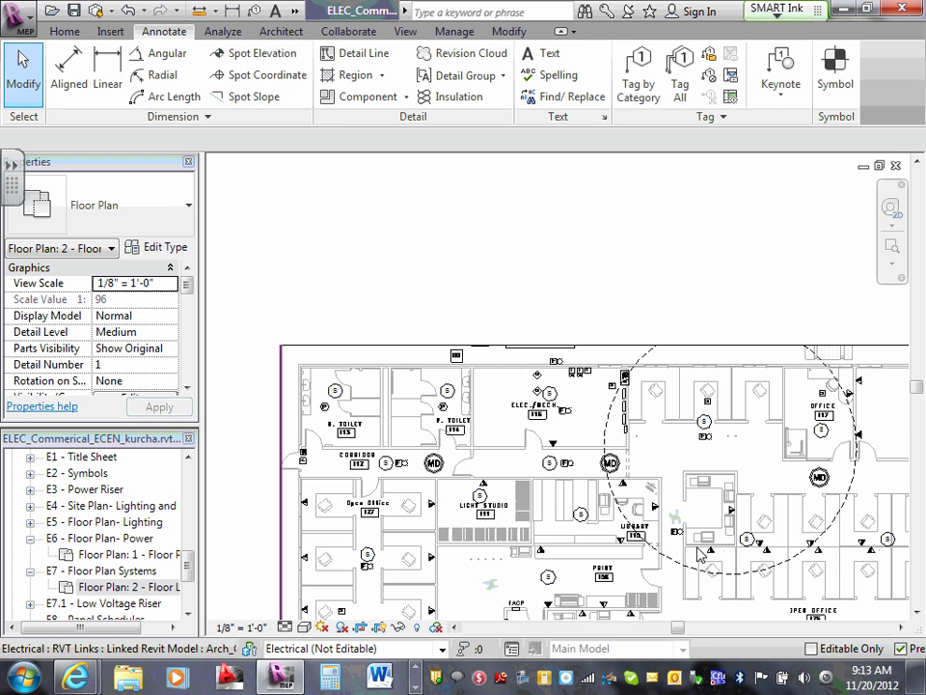
pyautogui.scroll(-2, 492, 492)
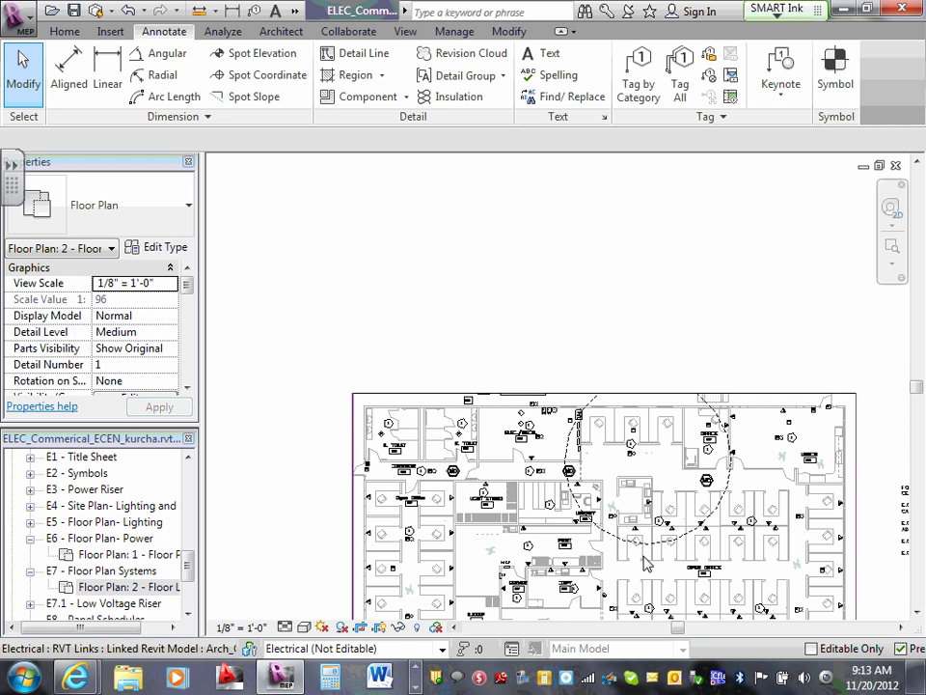
pyautogui.moveTo(618, 537); pyautogui.dragTo(584, 515, button='middle')
# - Zoom in on the Office, Lunch, Library and Open Office areas and their fire alarm devices
pyautogui.scroll(1, 540, 444)
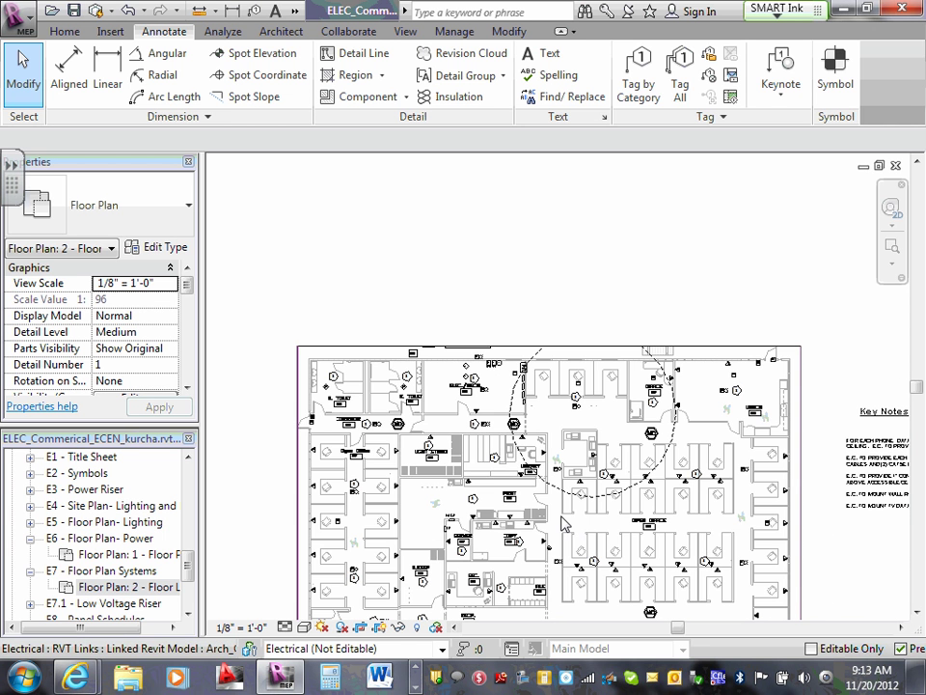
pyautogui.scroll(1, 502, 486)
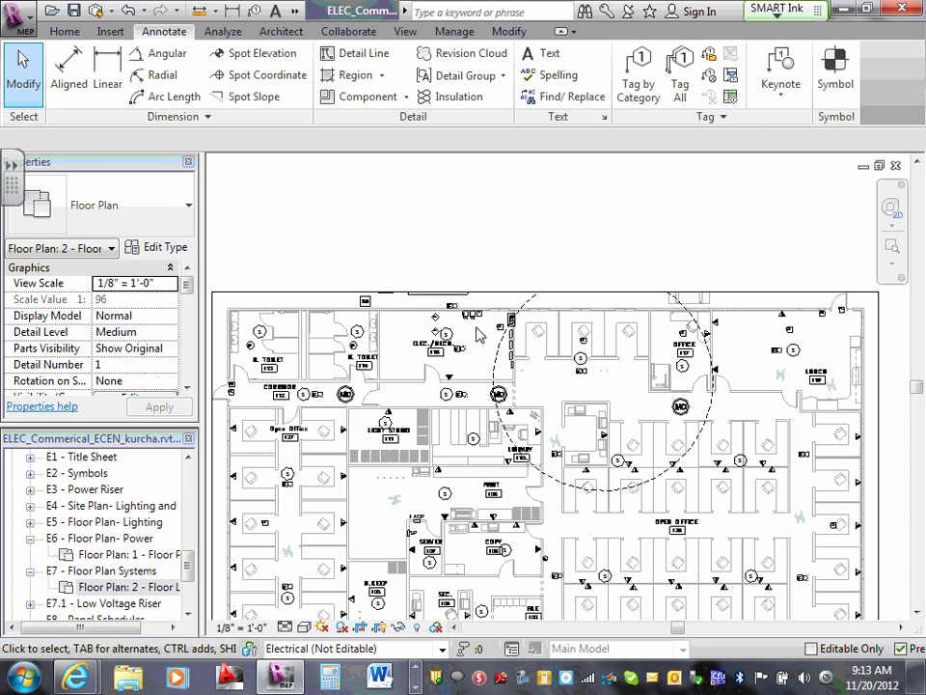
pyautogui.scroll(1, 555, 444)
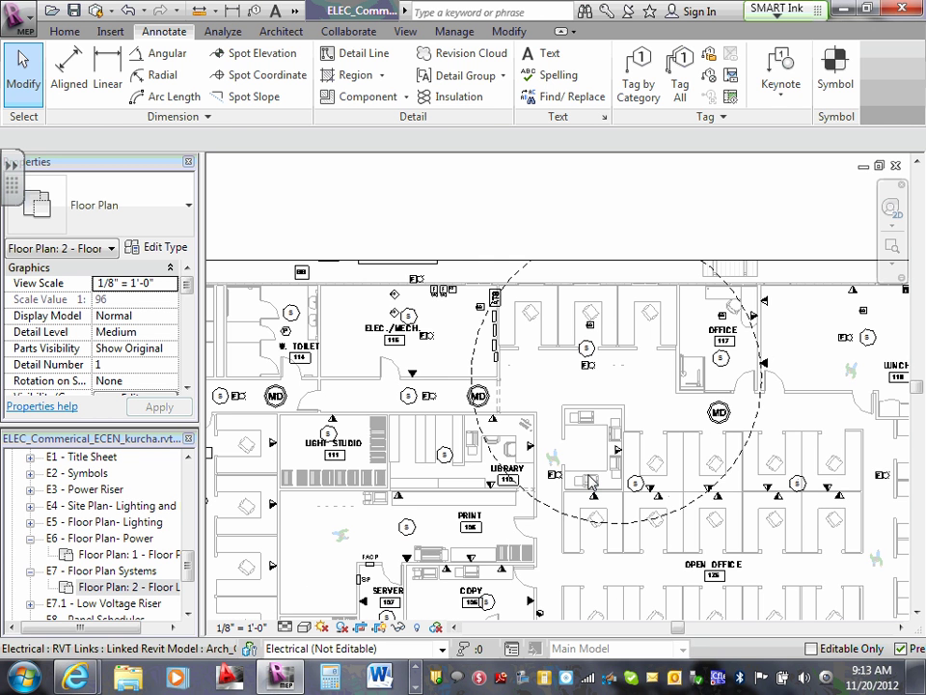
pyautogui.scroll(-2, 568, 476)
pyautogui.moveTo(565, 505)
pyautogui.mouseDown(button='middle')
pyautogui.moveTo(575, 504)
pyautogui.moveTo(565, 486)
pyautogui.mouseUp(button='middle')
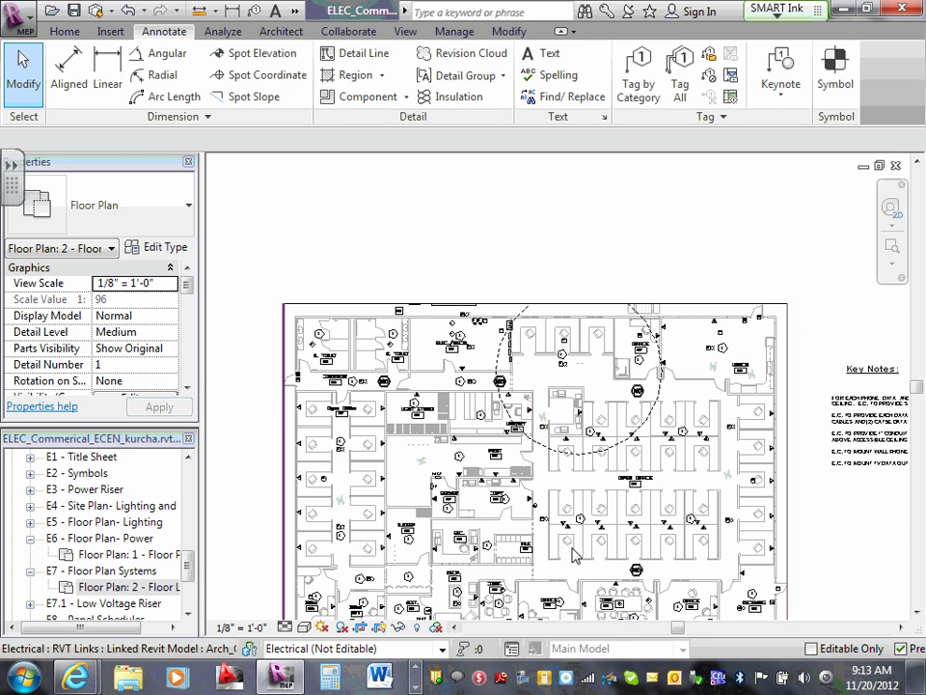
pyautogui.scroll(1, 573, 552)
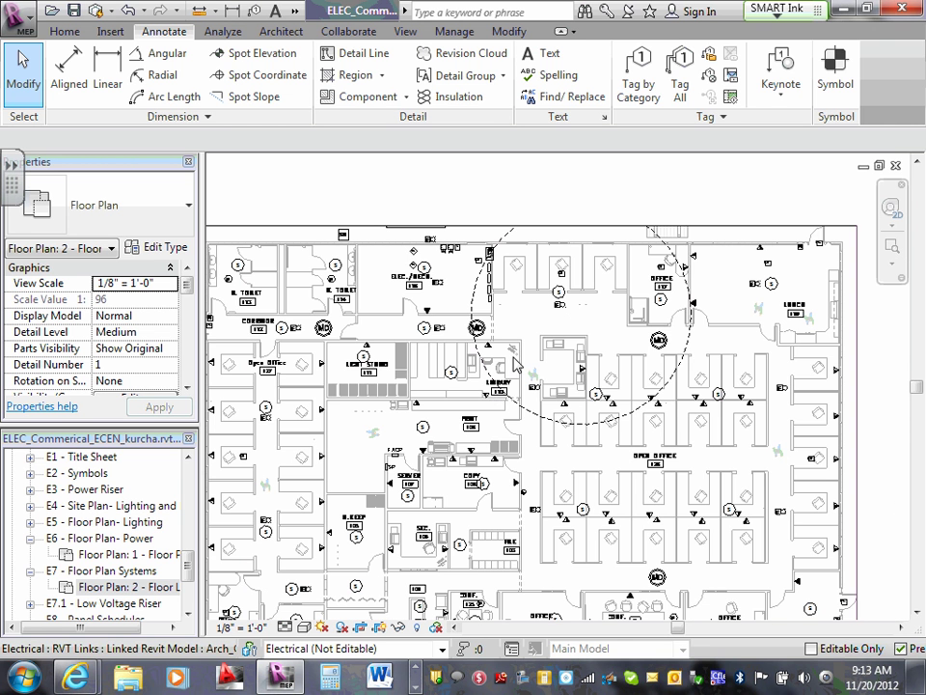
pyautogui.scroll(1, 514, 364)
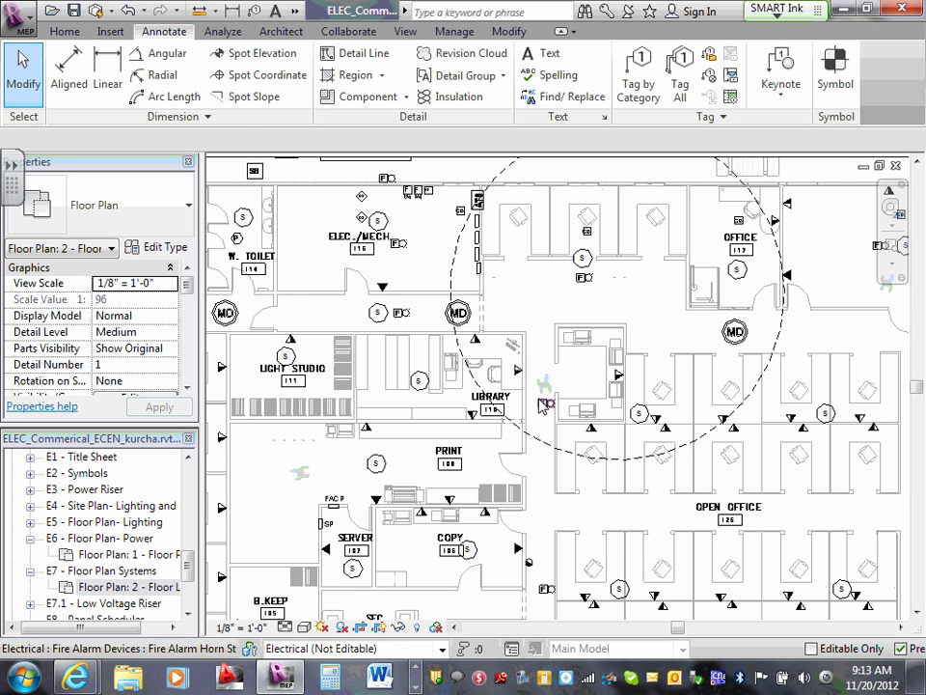
pyautogui.scroll(-1, 542, 401)
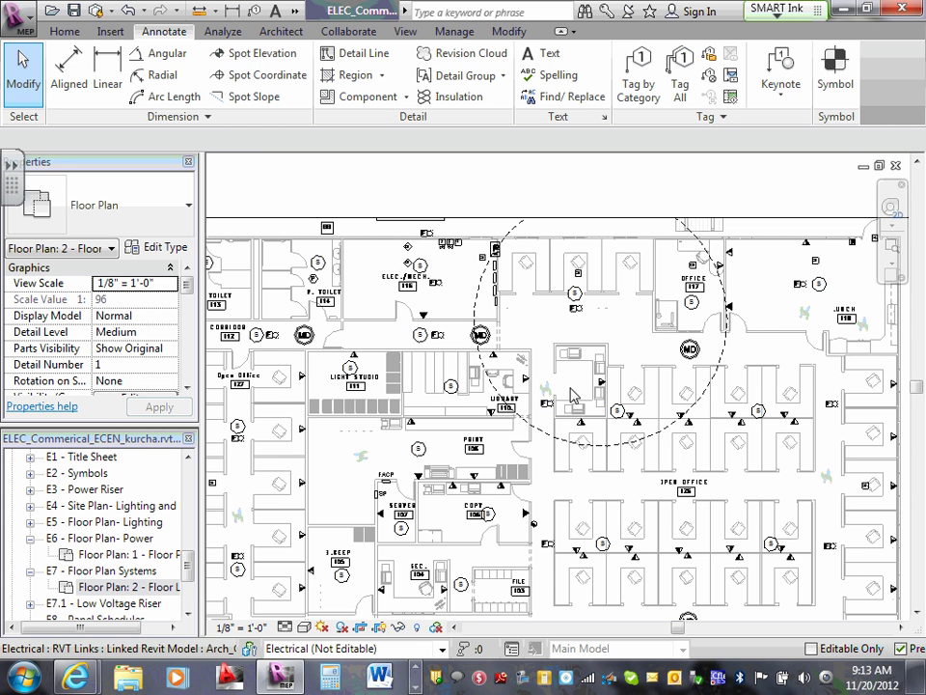
pyautogui.scroll(-1, 601, 540)
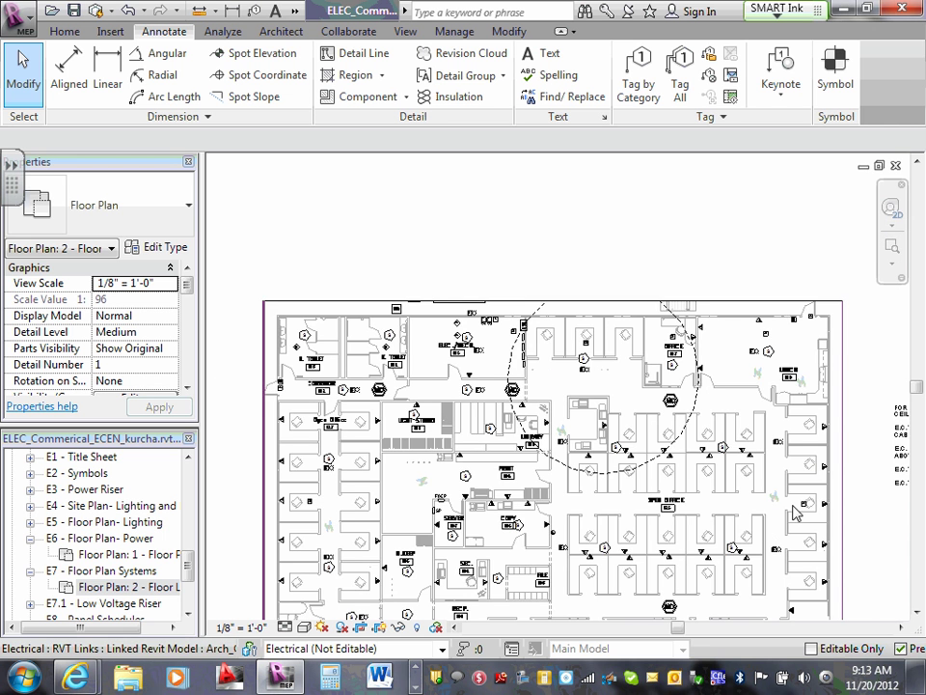
pyautogui.scroll(1, 860, 507)
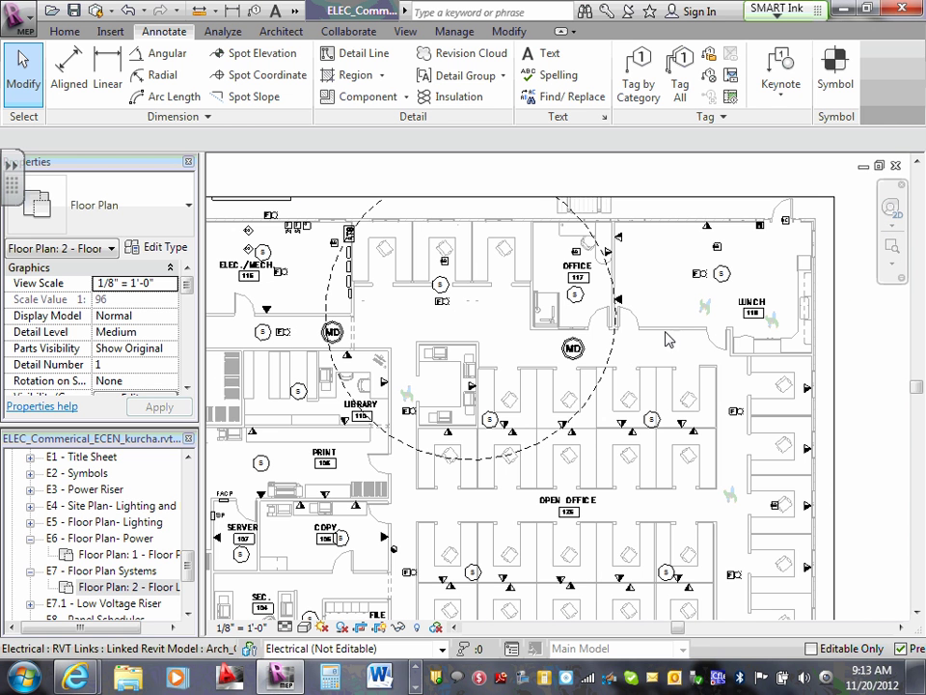
pyautogui.scroll(1, 735, 415)
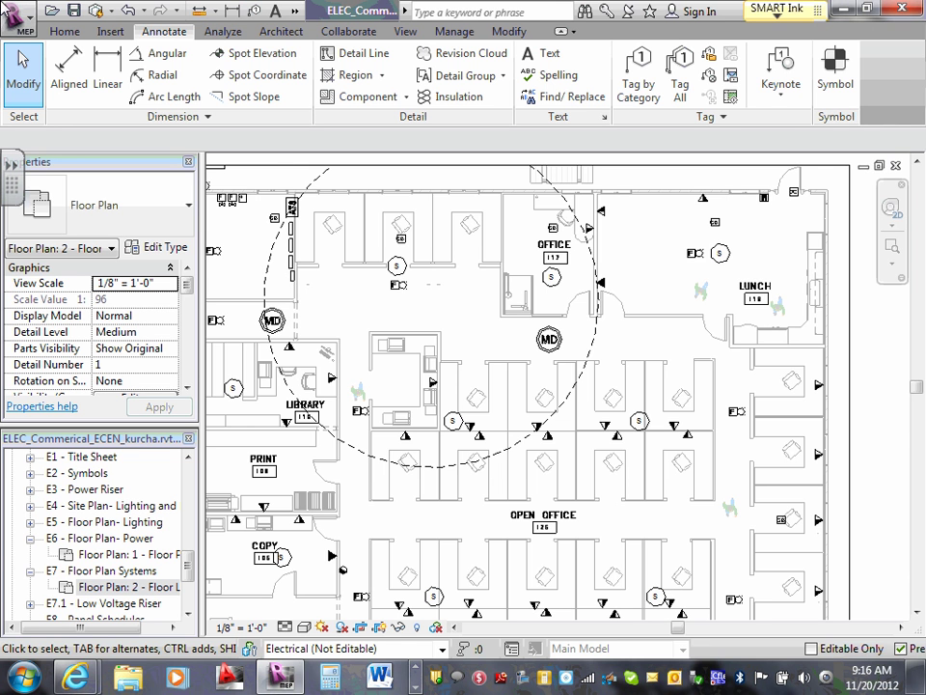
pyautogui.scroll(-3, 434, 338)
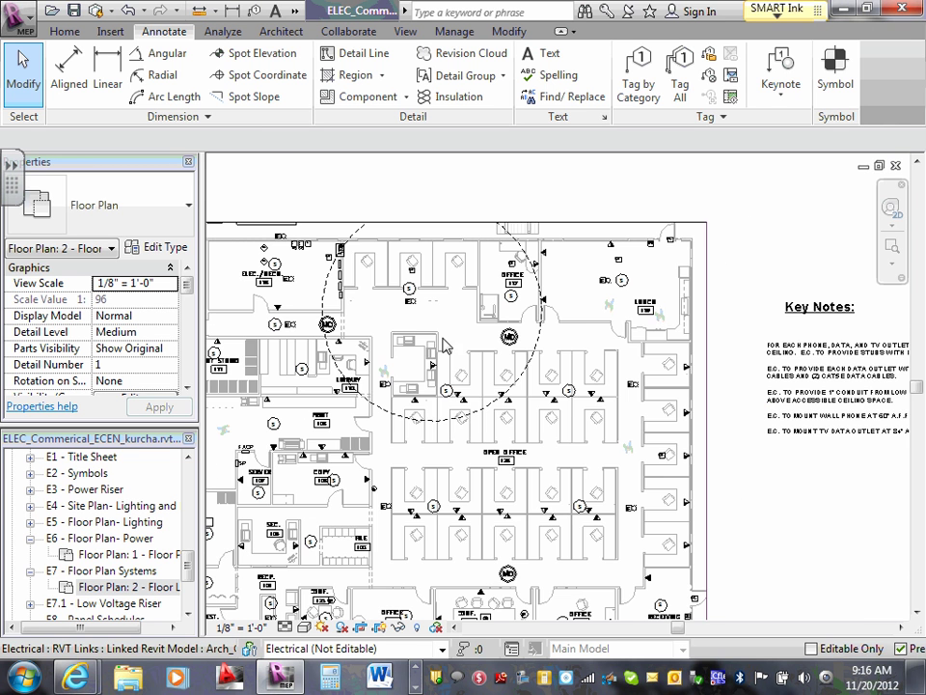
pyautogui.scroll(-1, 280, 398)
pyautogui.moveTo(280, 399); pyautogui.dragTo(476, 403, button='middle')
pyautogui.scroll(5, 475, 436)
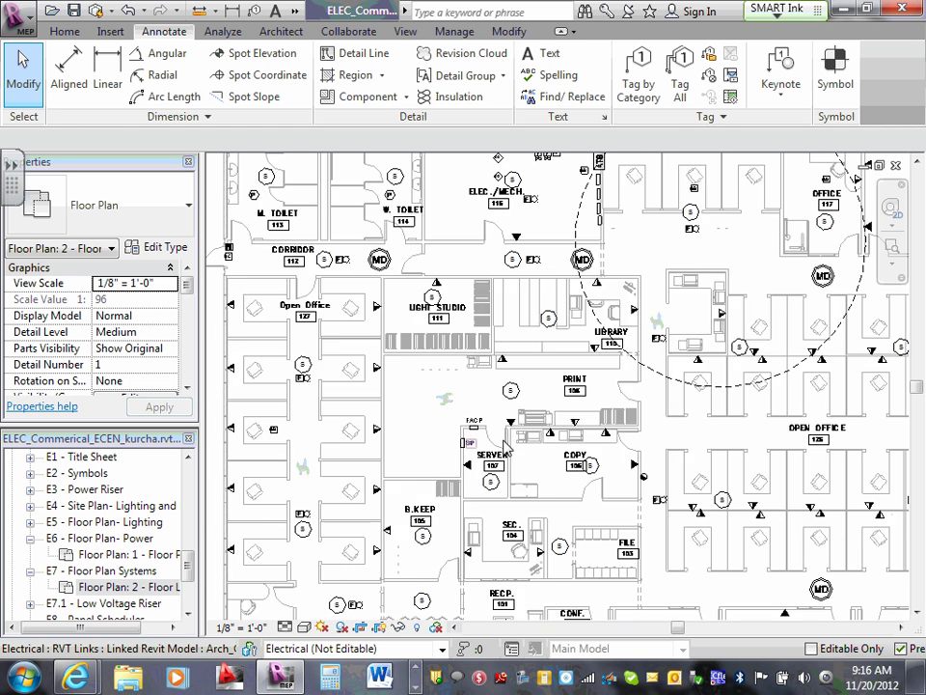
pyautogui.scroll(4, 453, 425)
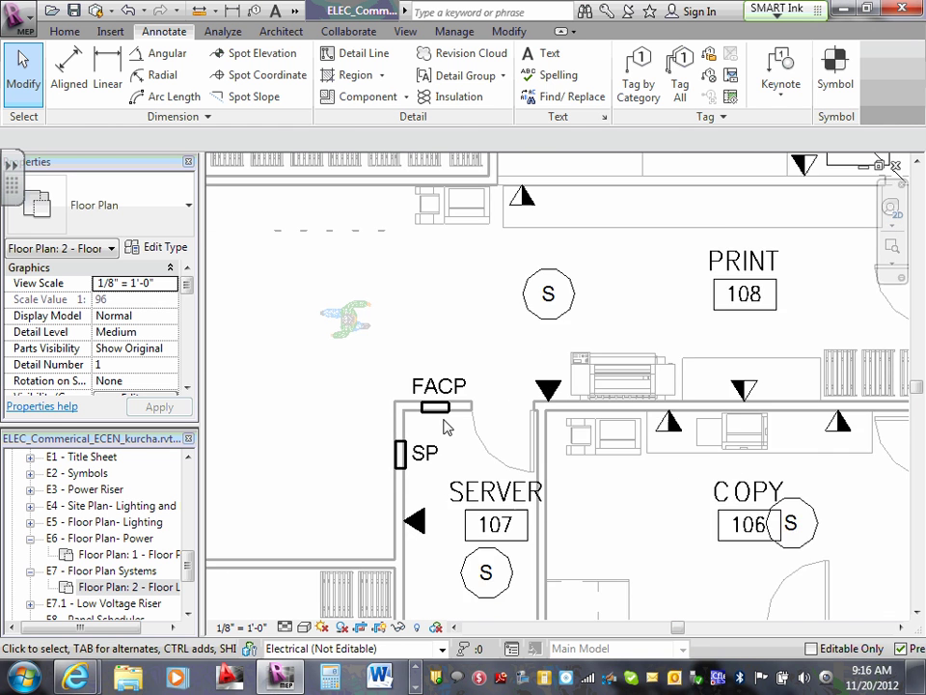
pyautogui.scroll(-8, 432, 413)
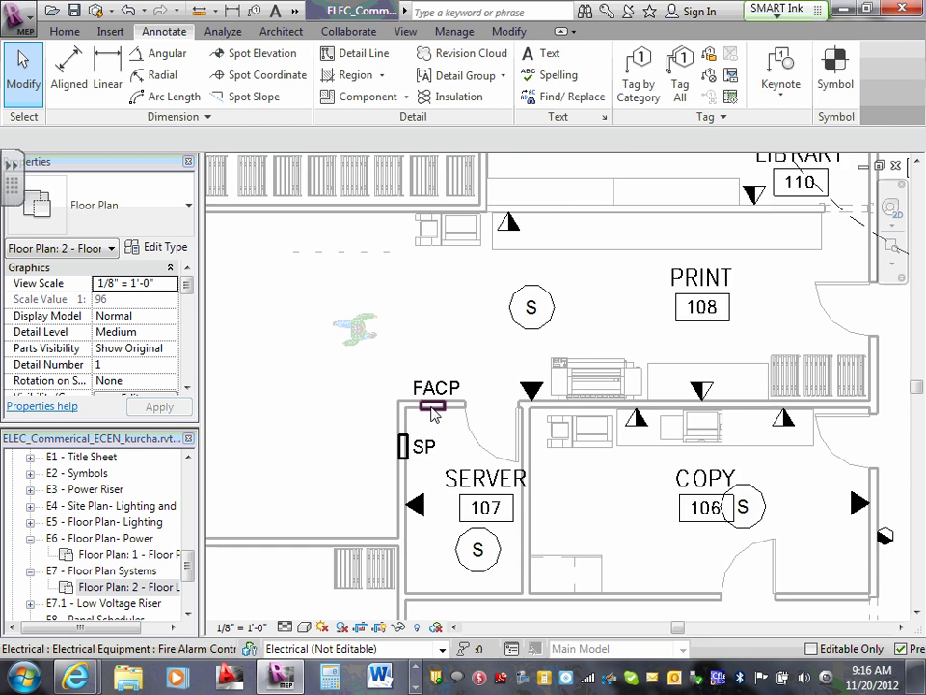
pyautogui.scroll(-2, 432, 413)
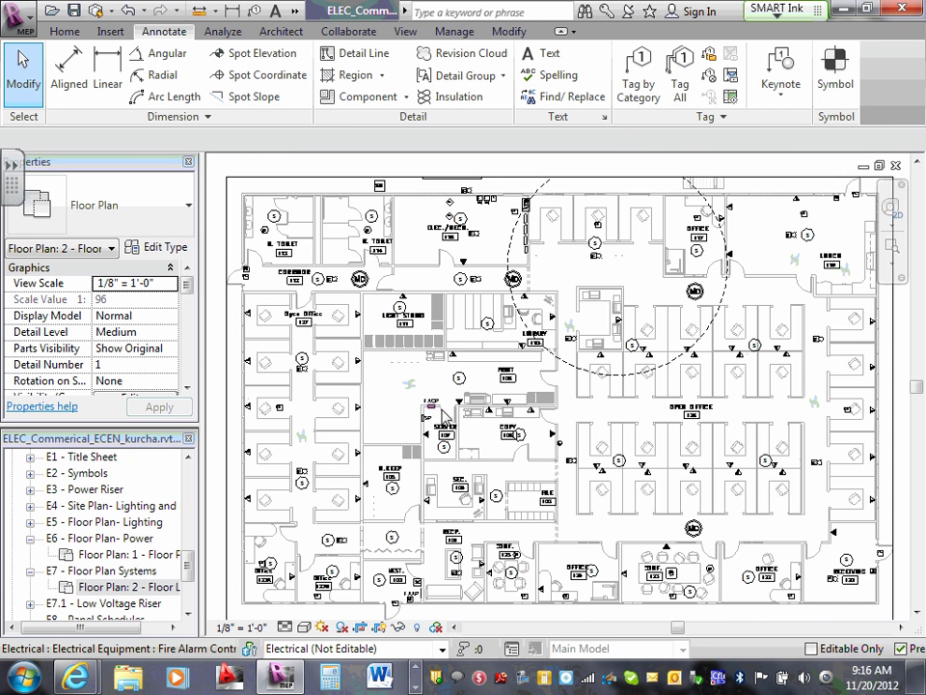
pyautogui.scroll(-1, 432, 413)
pyautogui.scroll(8, 762, 548)
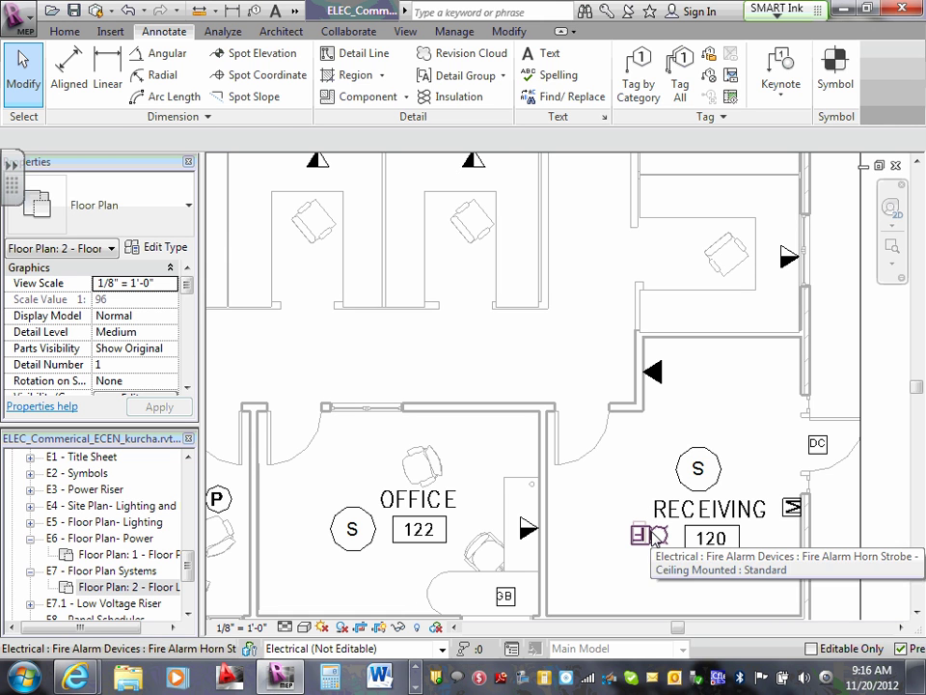
pyautogui.click(656, 537)
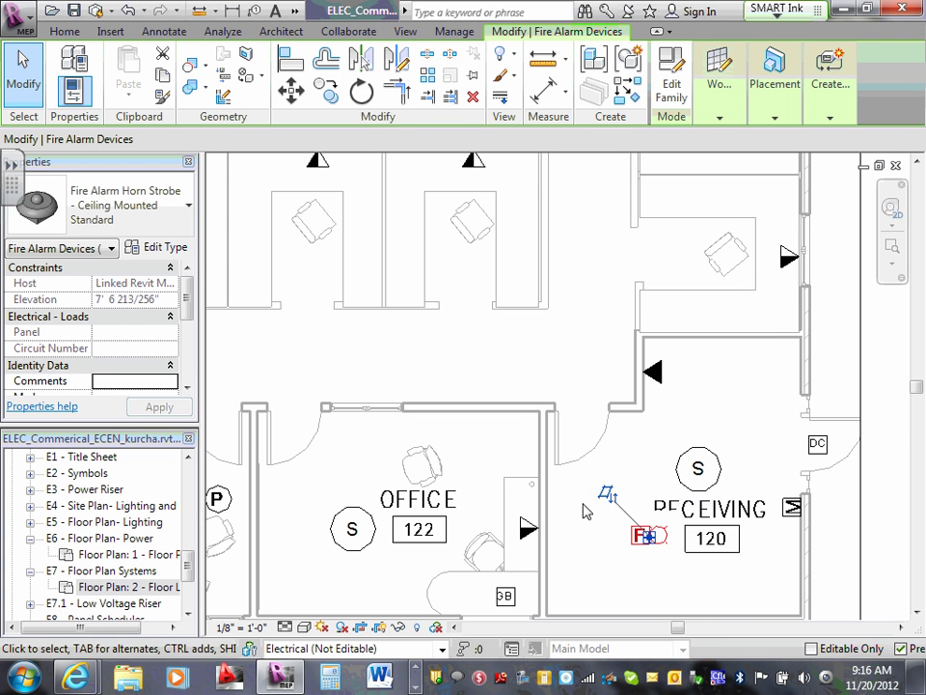
pyautogui.click(579, 496)
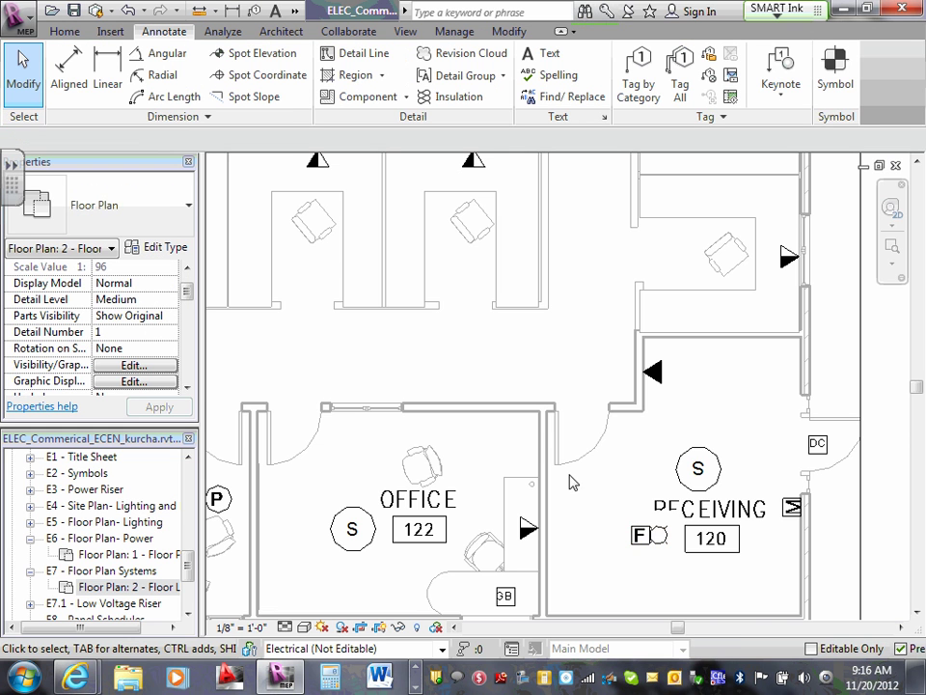
pyautogui.scroll(-2, 543, 447)
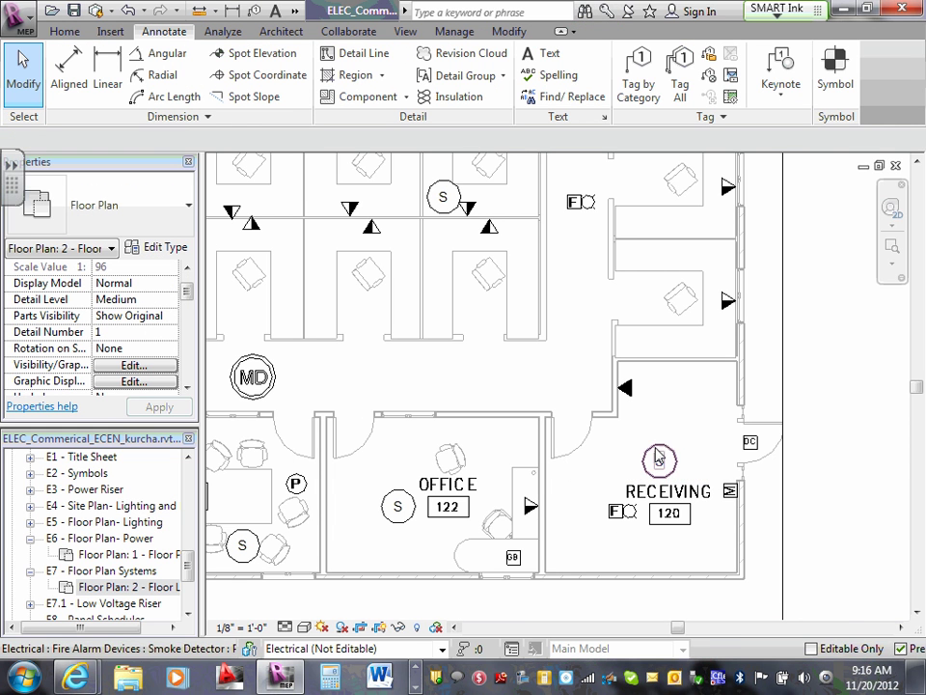
pyautogui.click(632, 513)
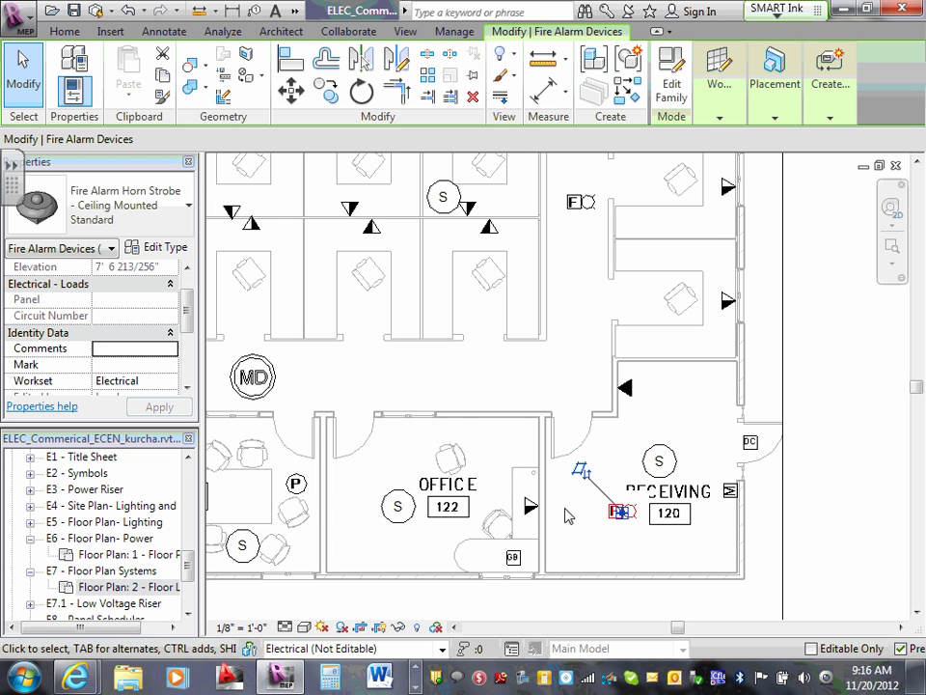
pyautogui.click(492, 359)
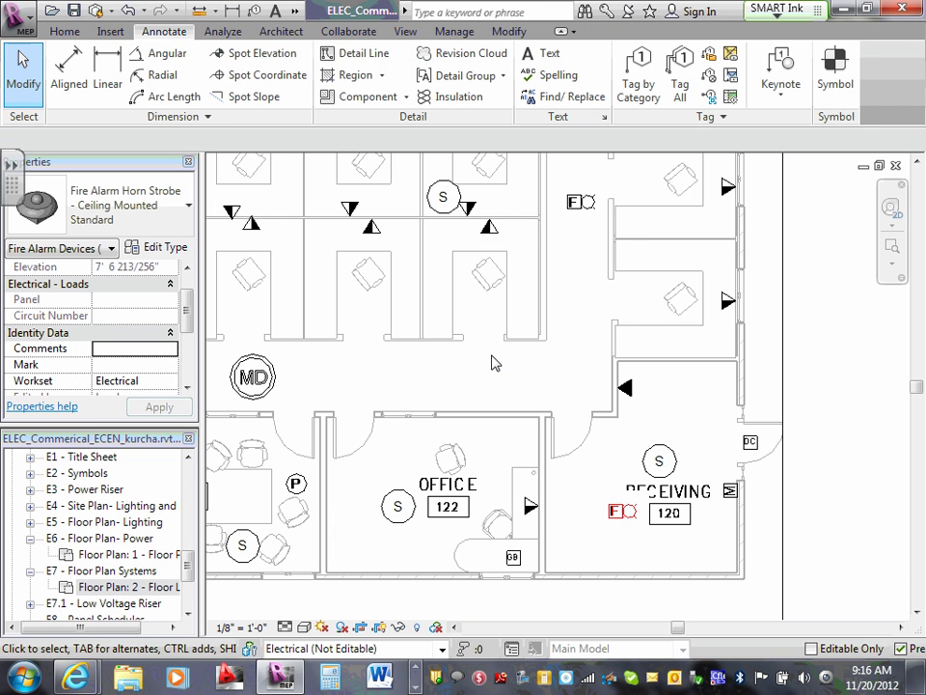
pyautogui.scroll(-3, 492, 361)
pyautogui.moveTo(569, 342); pyautogui.dragTo(719, 364, button='middle')
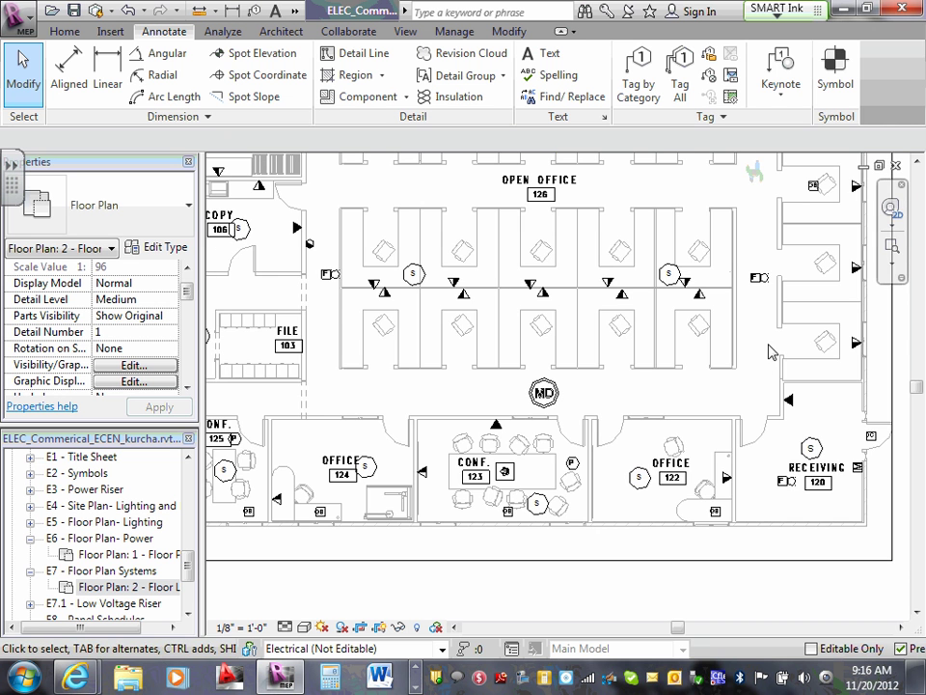
pyautogui.moveTo(783, 355); pyautogui.dragTo(633, 383, button='middle')
pyautogui.scroll(5, 756, 356)
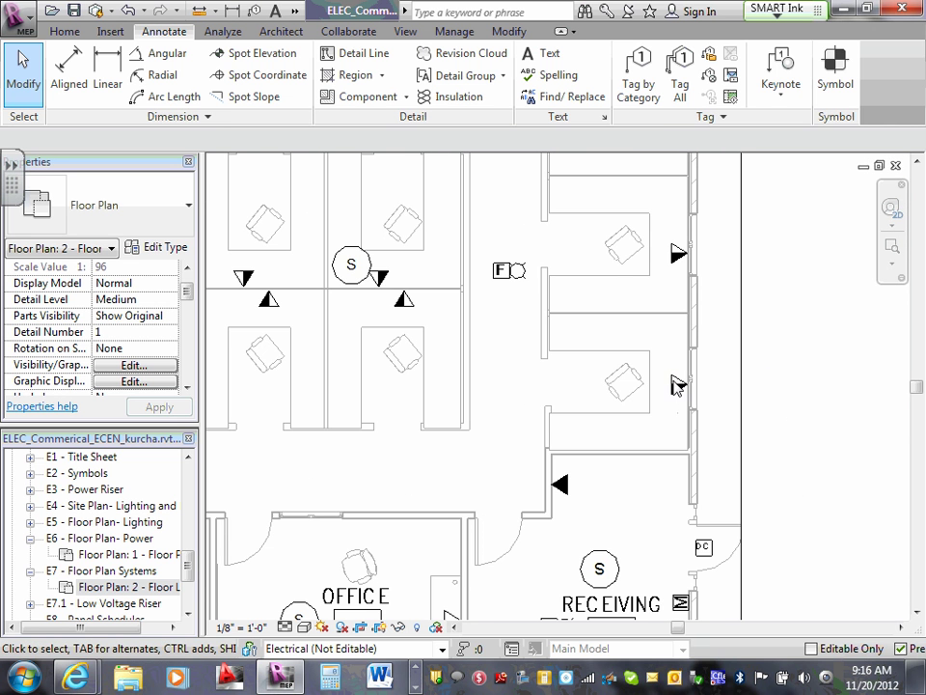
pyautogui.scroll(3, 680, 388)
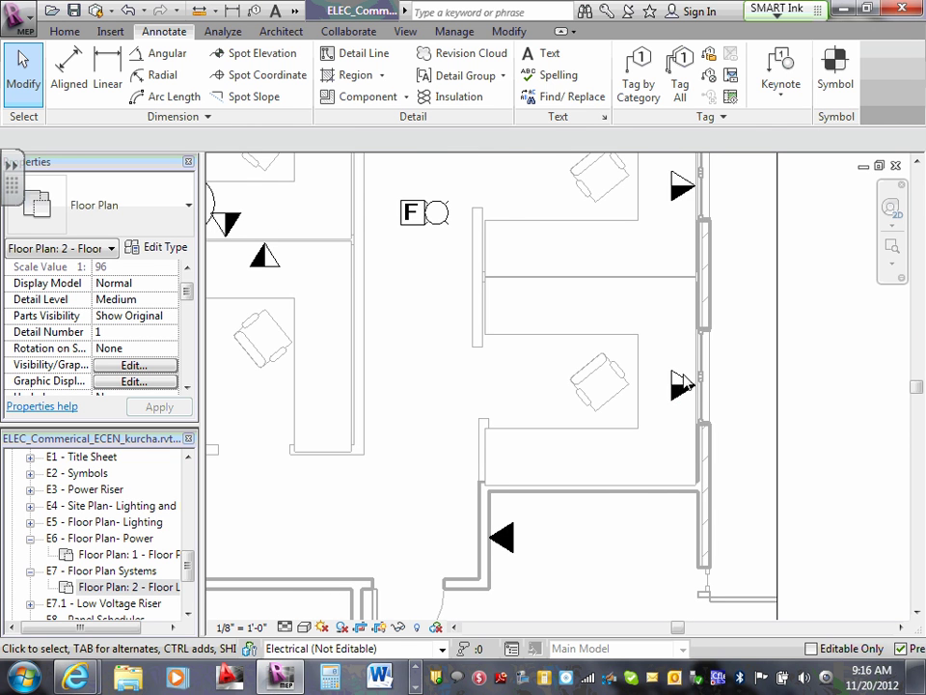
pyautogui.scroll(-2, 681, 186)
pyautogui.scroll(-2, 684, 336)
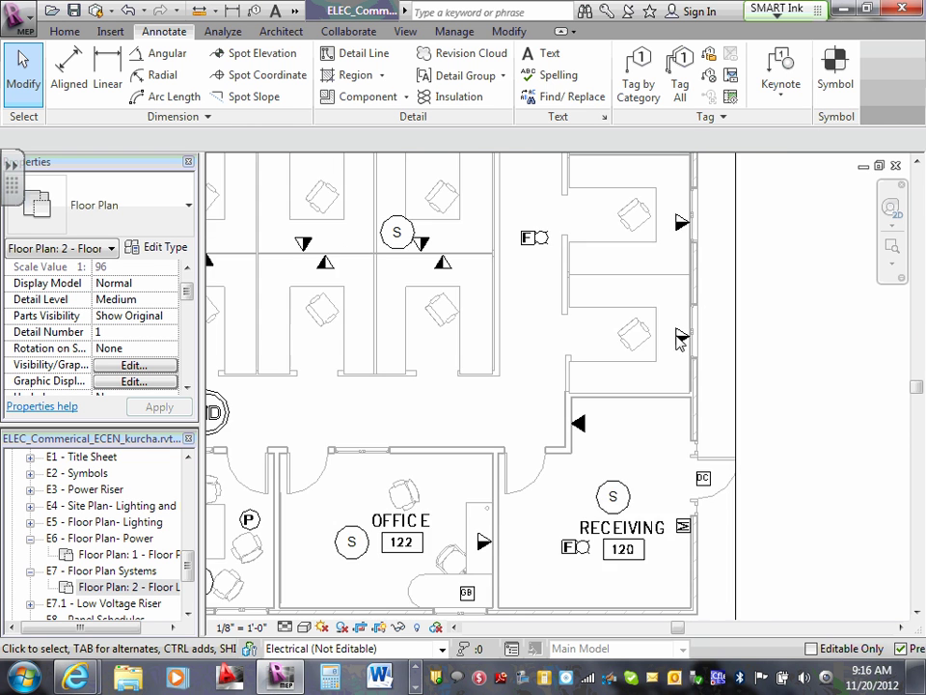
pyautogui.scroll(-3, 684, 336)
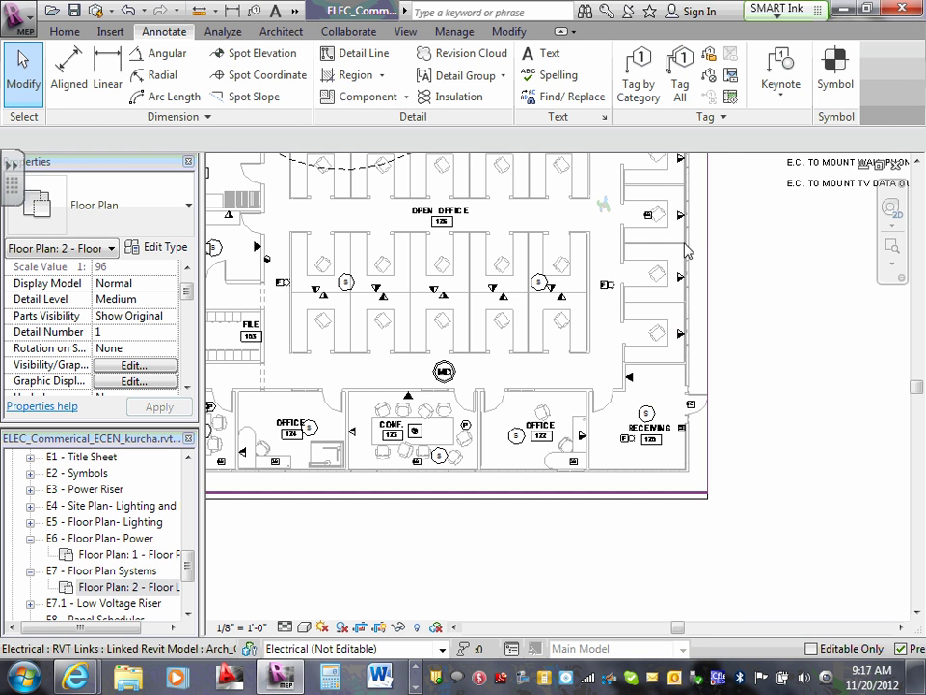
pyautogui.moveTo(697, 258); pyautogui.dragTo(702, 355, button='middle')
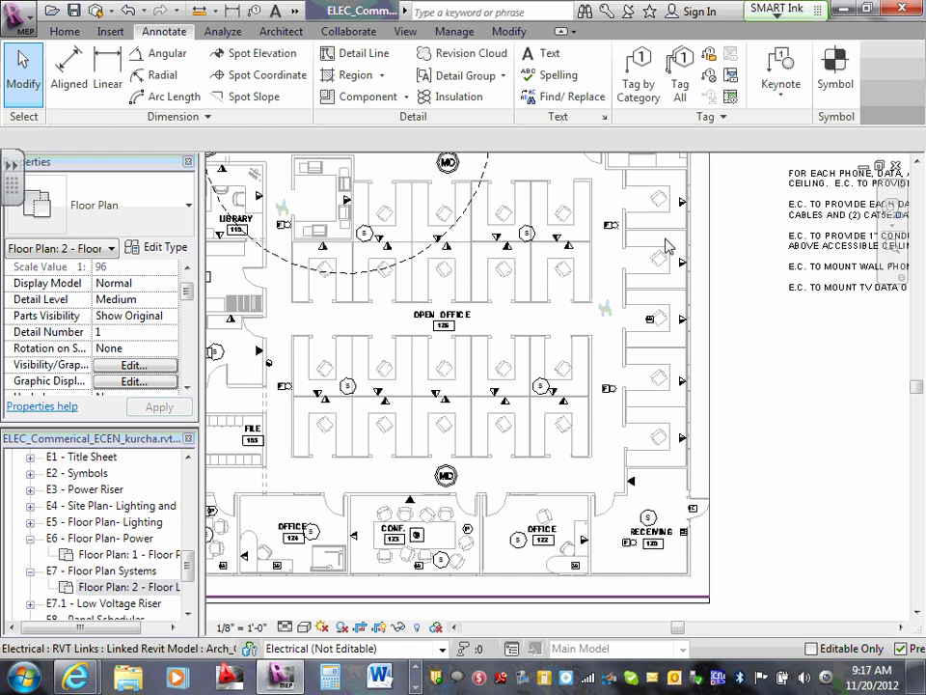
pyautogui.moveTo(676, 235); pyautogui.dragTo(695, 478, button='middle')
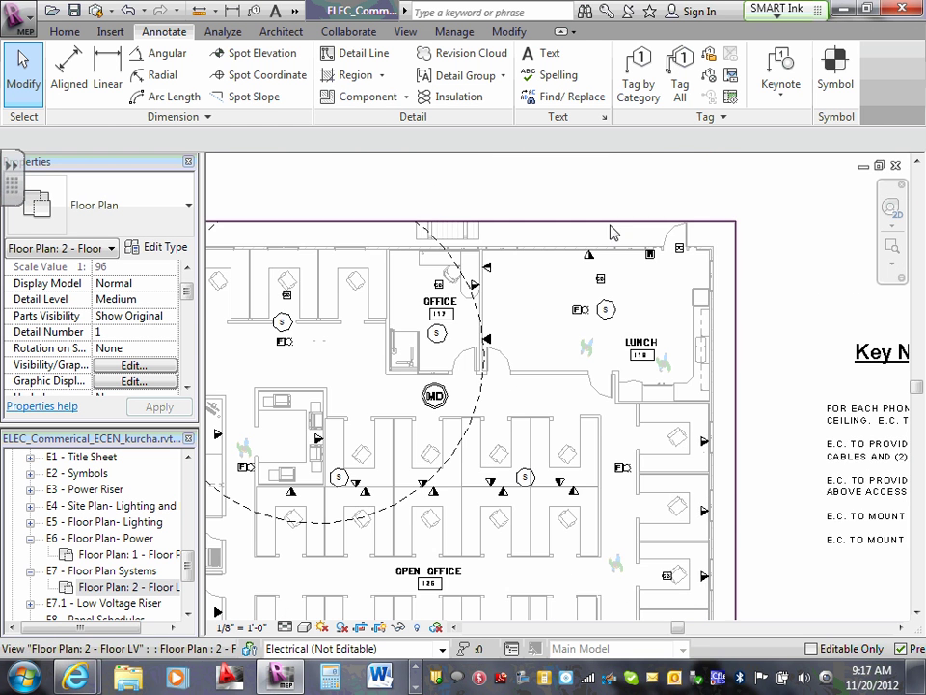
pyautogui.scroll(3, 612, 272)
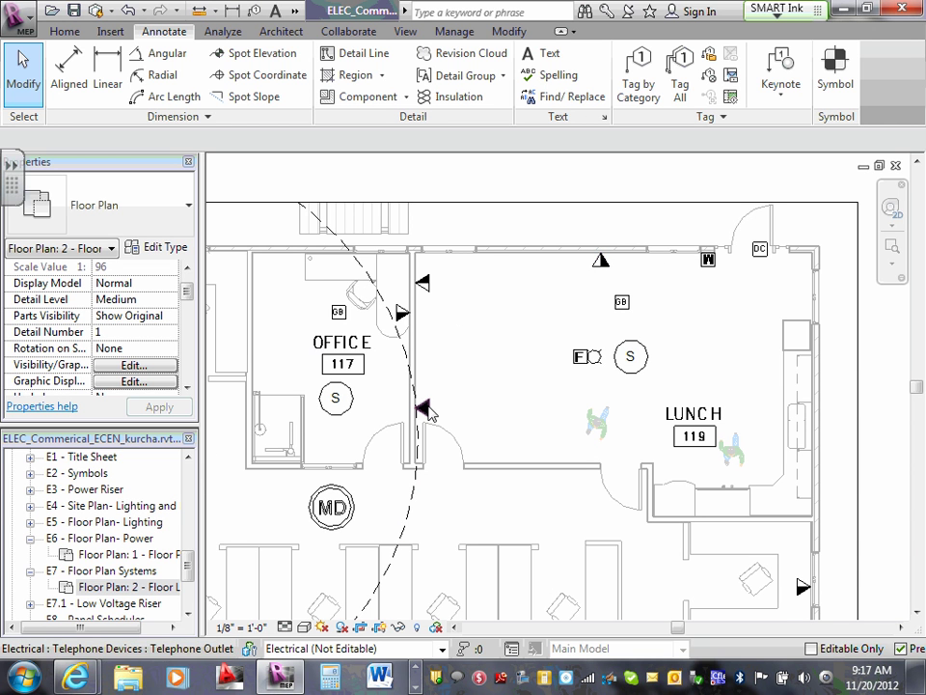
pyautogui.scroll(-2, 498, 531)
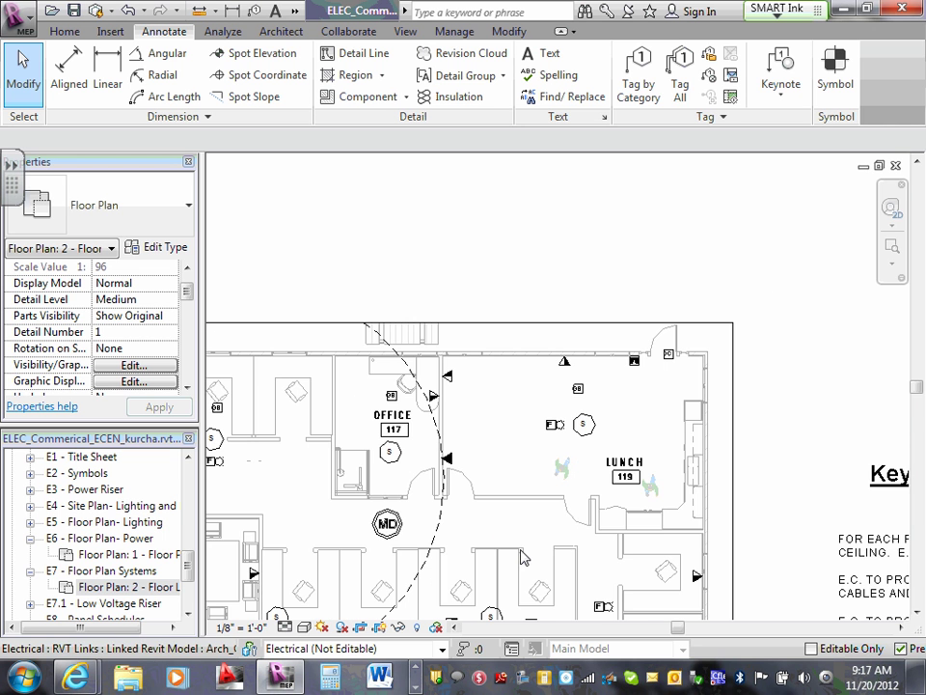
pyautogui.moveTo(526, 564); pyautogui.dragTo(558, 366, button='middle')
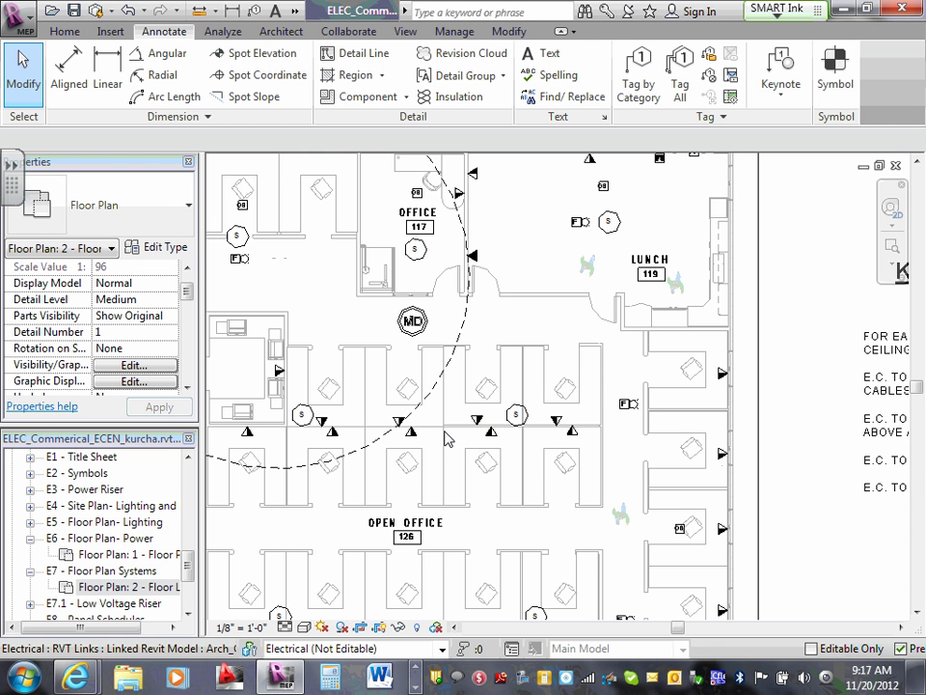
pyautogui.moveTo(470, 452); pyautogui.dragTo(533, 427, button='middle')
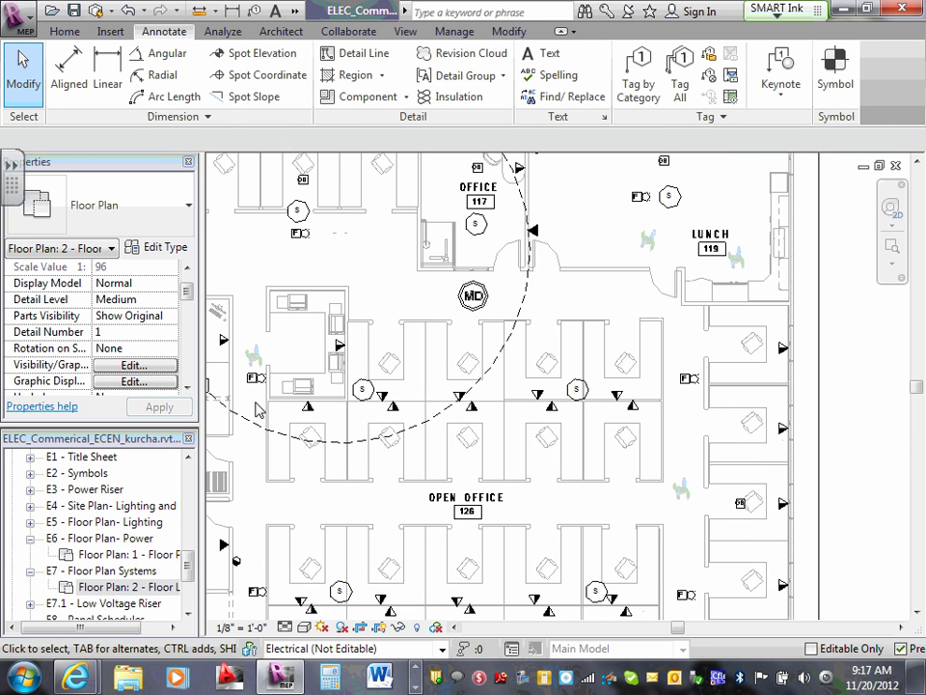
pyautogui.moveTo(259, 409); pyautogui.dragTo(301, 403, button='middle')
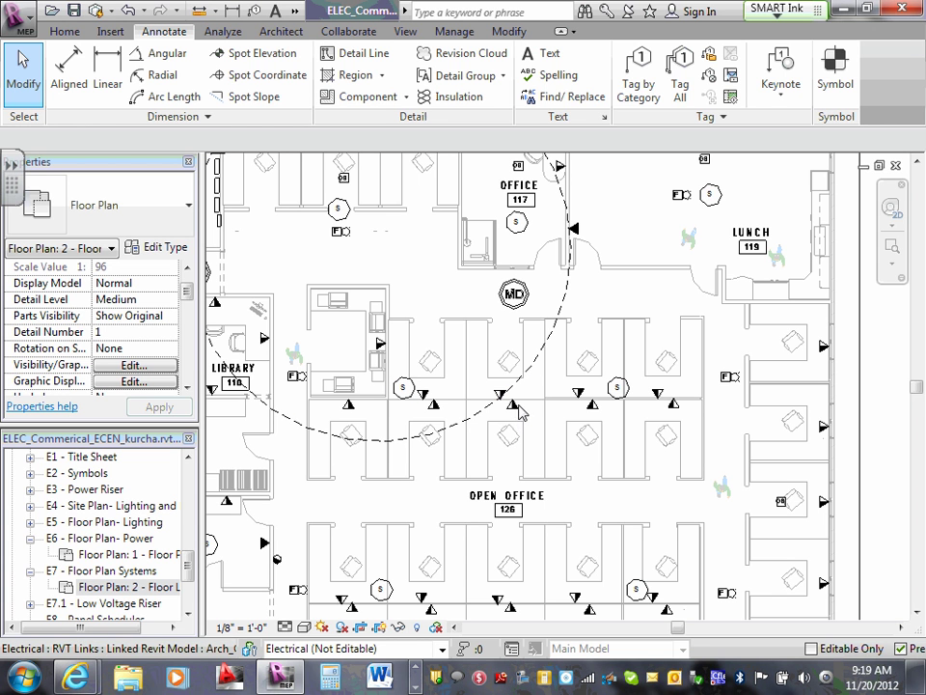
# - Open sheet E7.1 - Low Voltage Riser with its Fire Alarm, Security and Phone/Data risers
pyautogui.scroll(3, 516, 413)
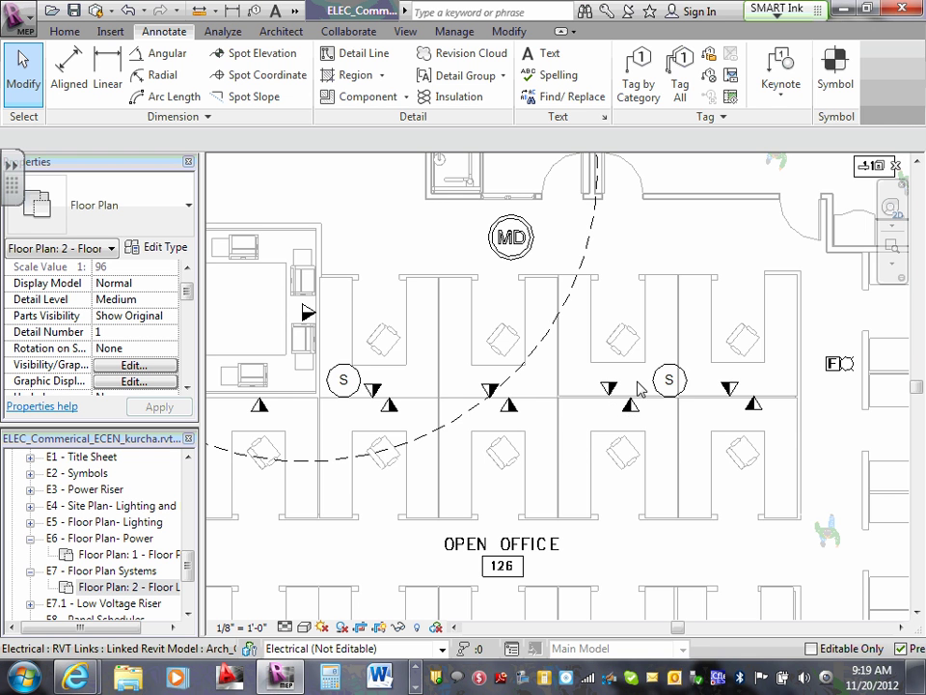
pyautogui.scroll(-5, 637, 384)
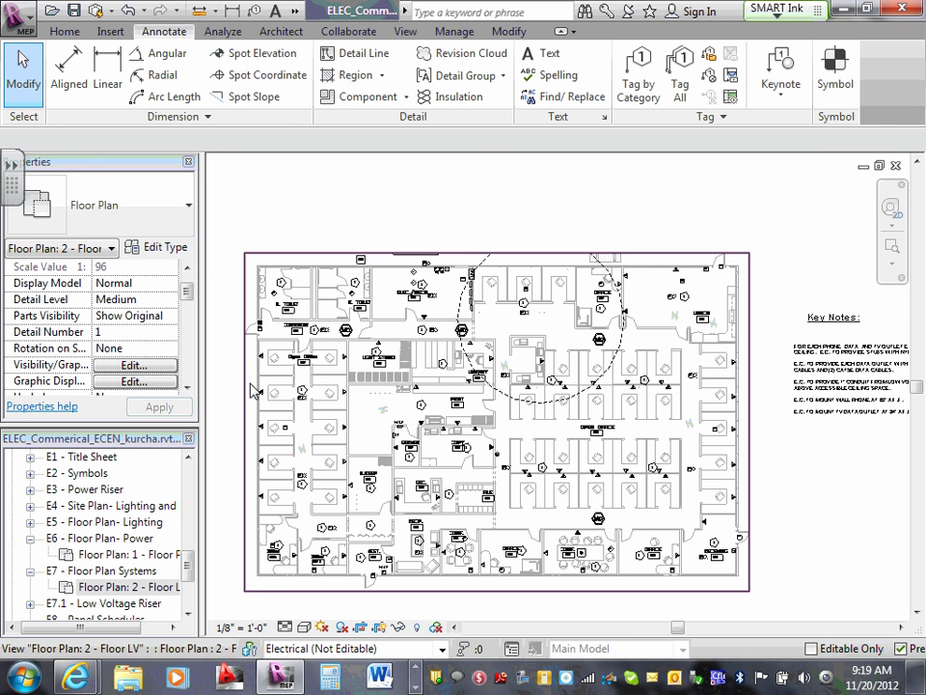
pyautogui.scroll(1, 255, 389)
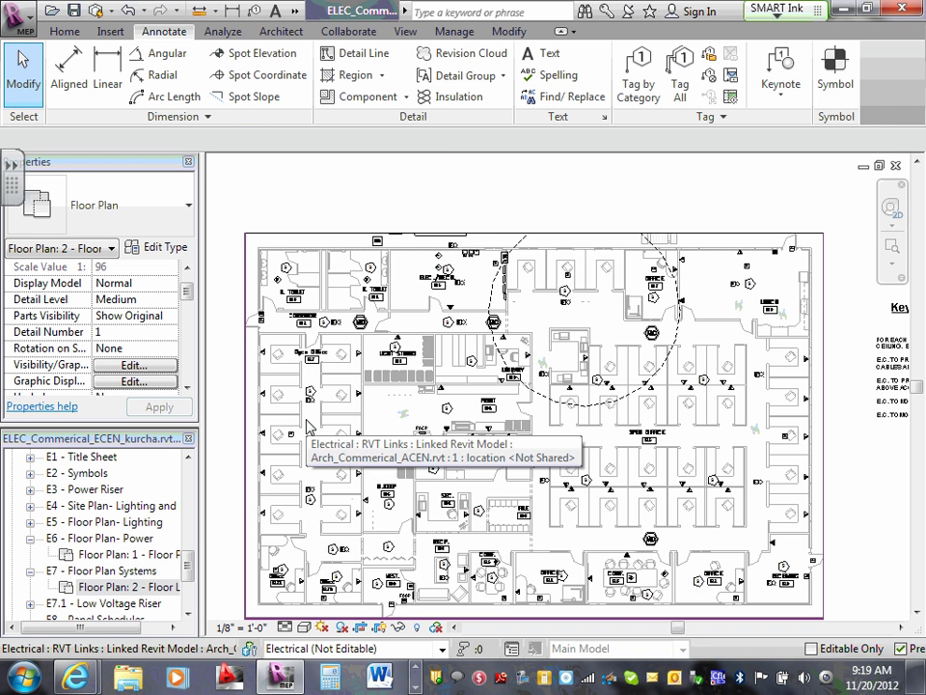
pyautogui.moveTo(423, 417); pyautogui.dragTo(431, 403, button='middle')
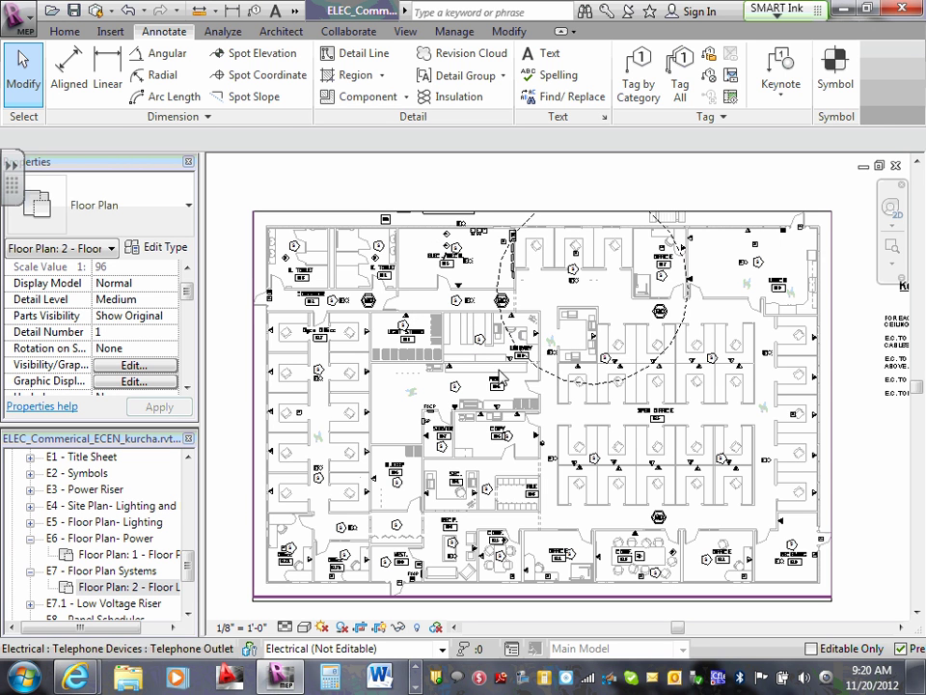
pyautogui.click(129, 583)
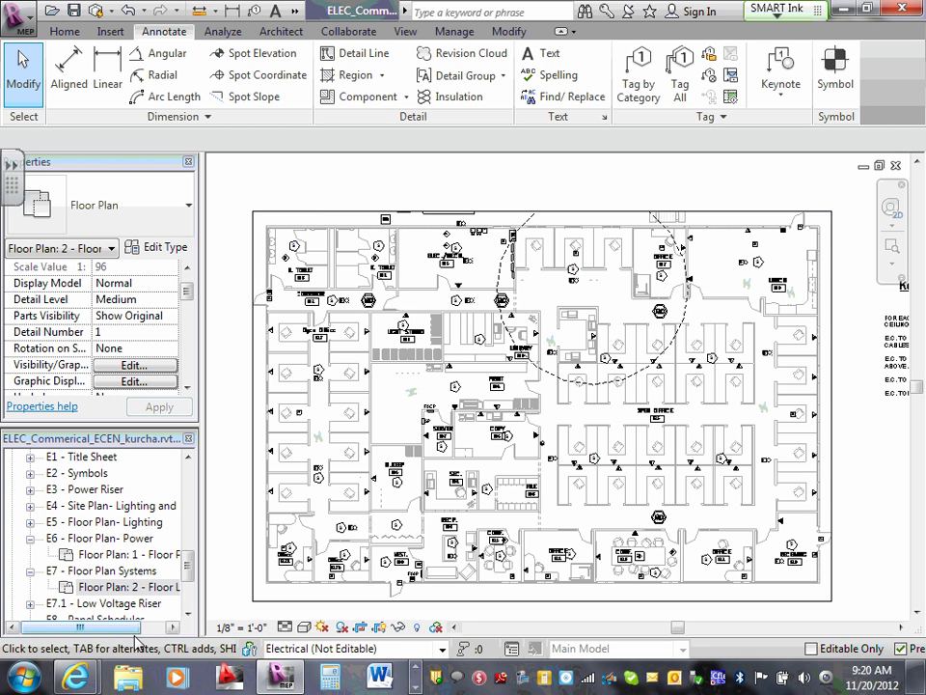
pyautogui.click(122, 604)
pyautogui.doubleClick(122, 604)
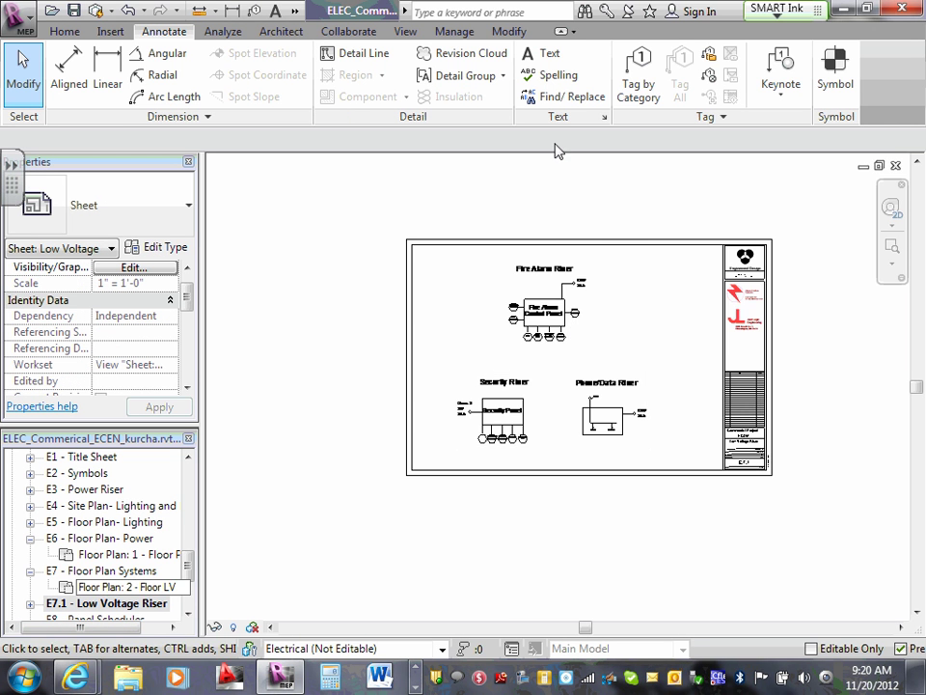
pyautogui.scroll(2, 540, 311)
pyautogui.scroll(2, 540, 310)
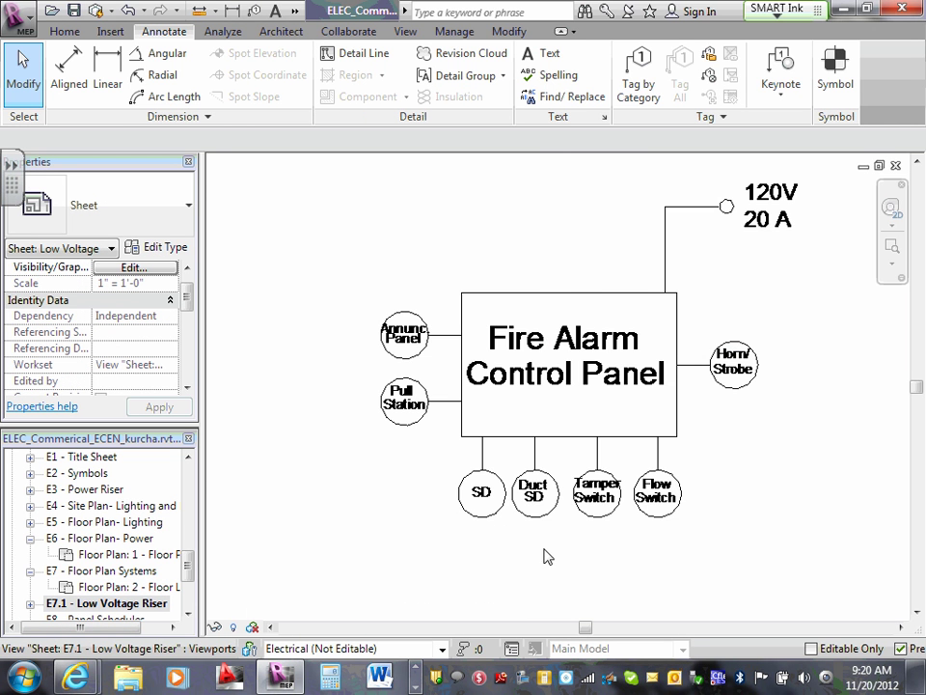
pyautogui.scroll(1, 549, 545)
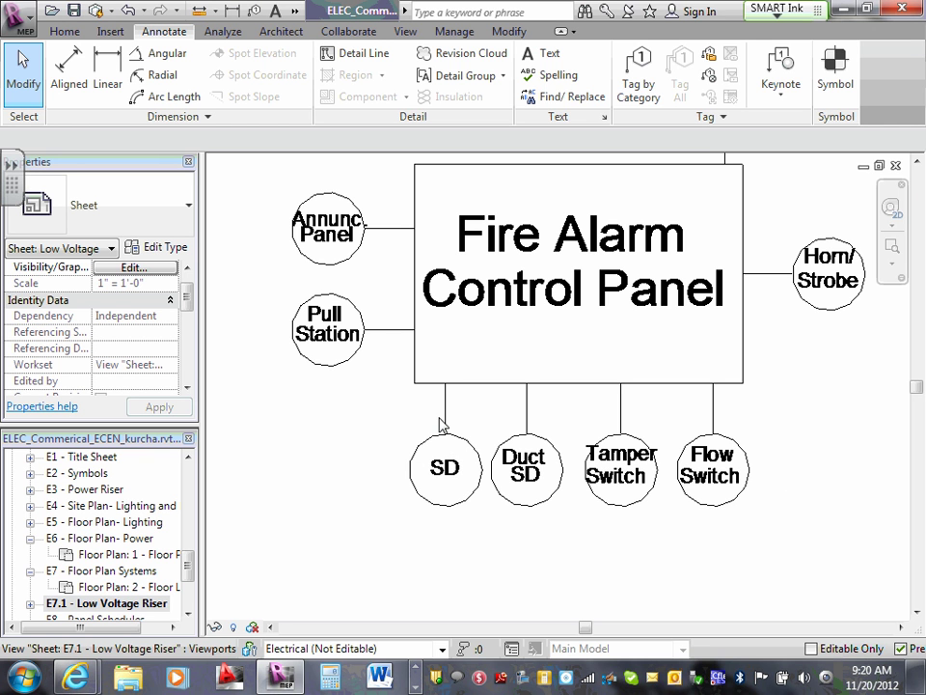
pyautogui.scroll(-1, 440, 429)
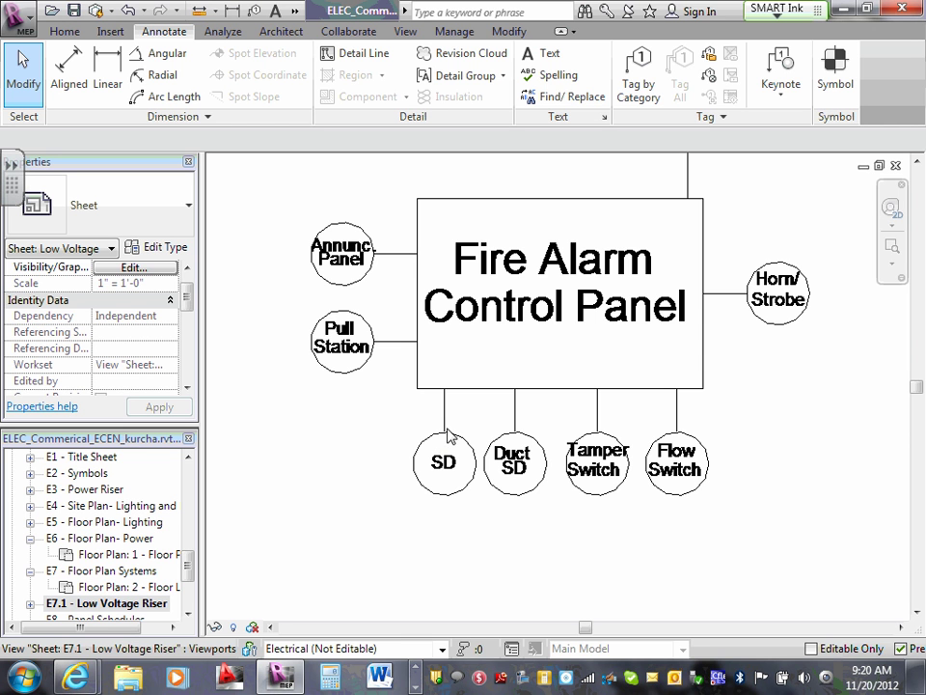
pyautogui.scroll(1, 440, 459)
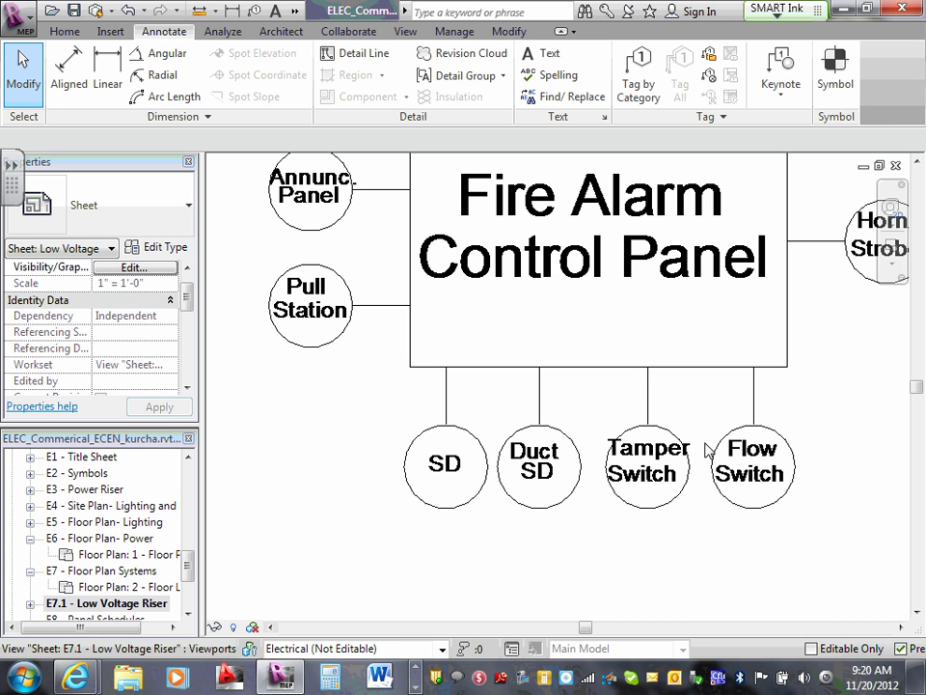
pyautogui.scroll(-1, 709, 439)
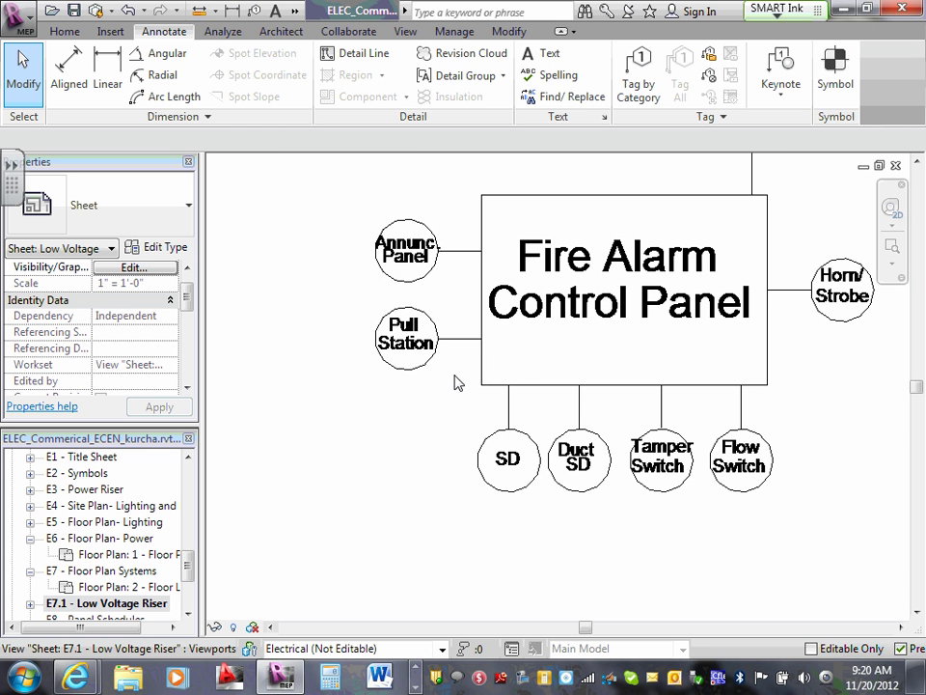
pyautogui.moveTo(458, 394); pyautogui.dragTo(453, 427, button='middle')
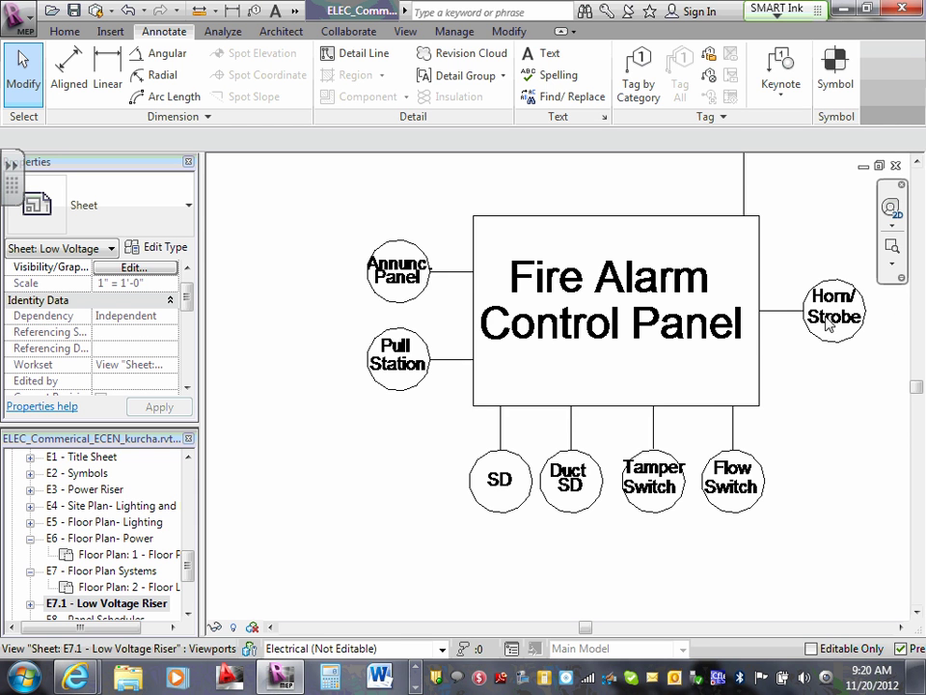
pyautogui.scroll(2, 801, 318)
pyautogui.scroll(-3, 792, 310)
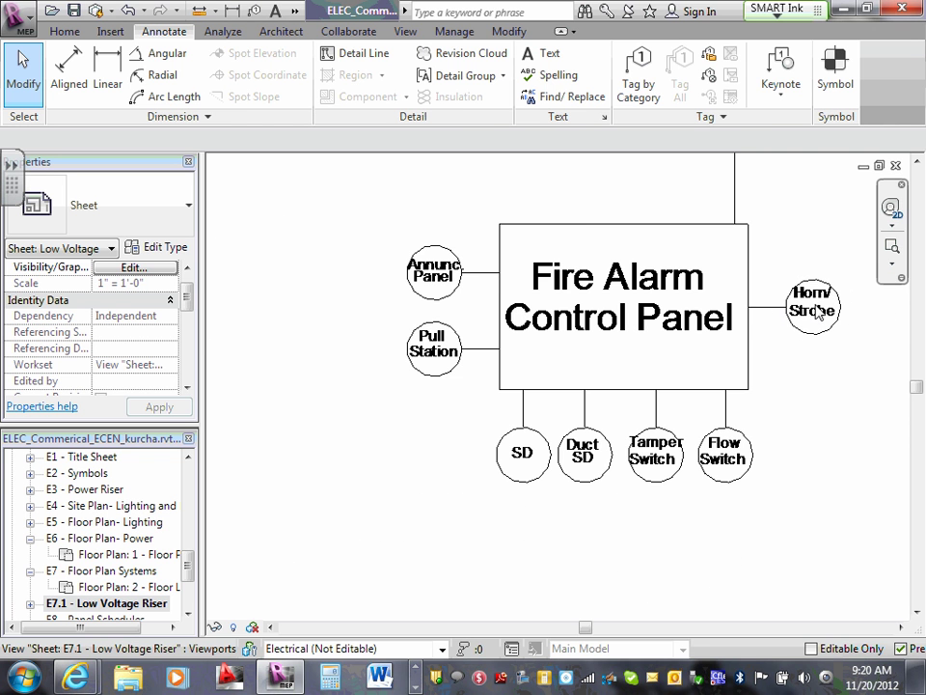
pyautogui.scroll(1, 333, 271)
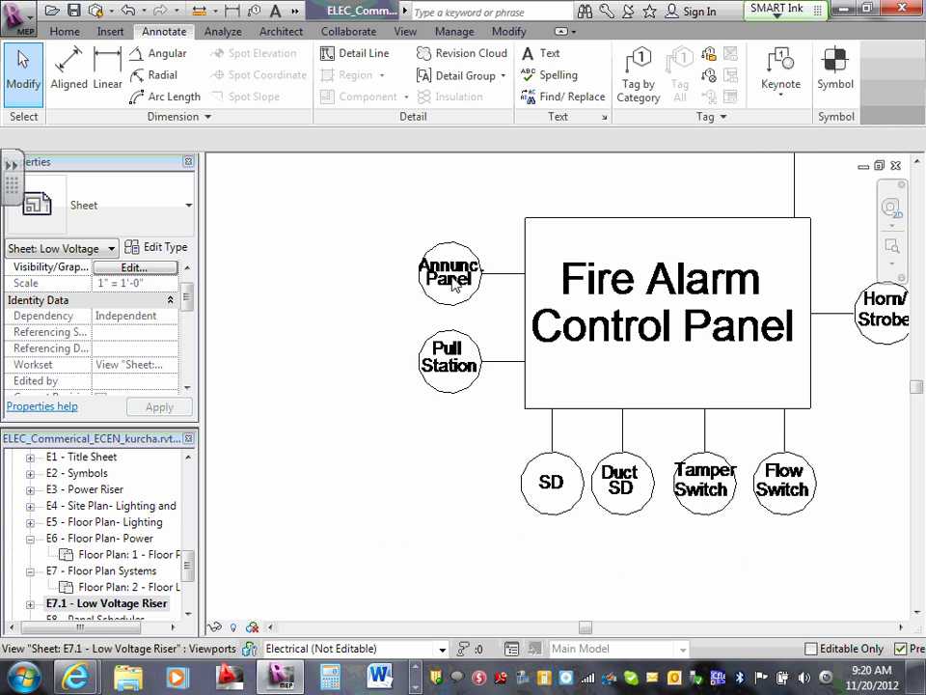
pyautogui.scroll(-3, 466, 281)
pyautogui.scroll(3, 546, 391)
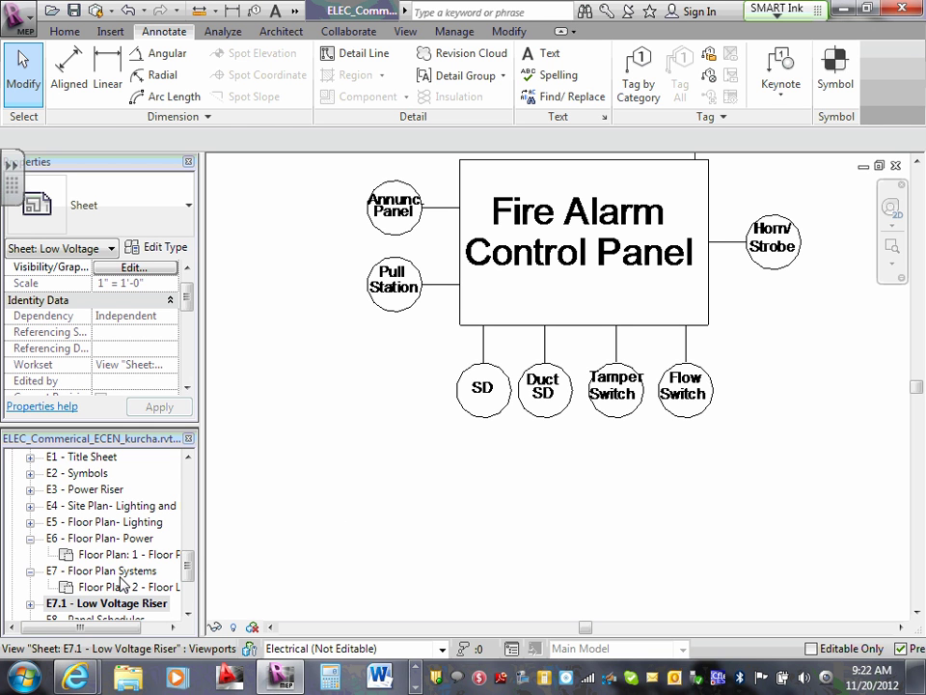
# - Open sheet E7 - Floor Plan Systems and zoom out to show the whole sheet
pyautogui.doubleClick(135, 570)
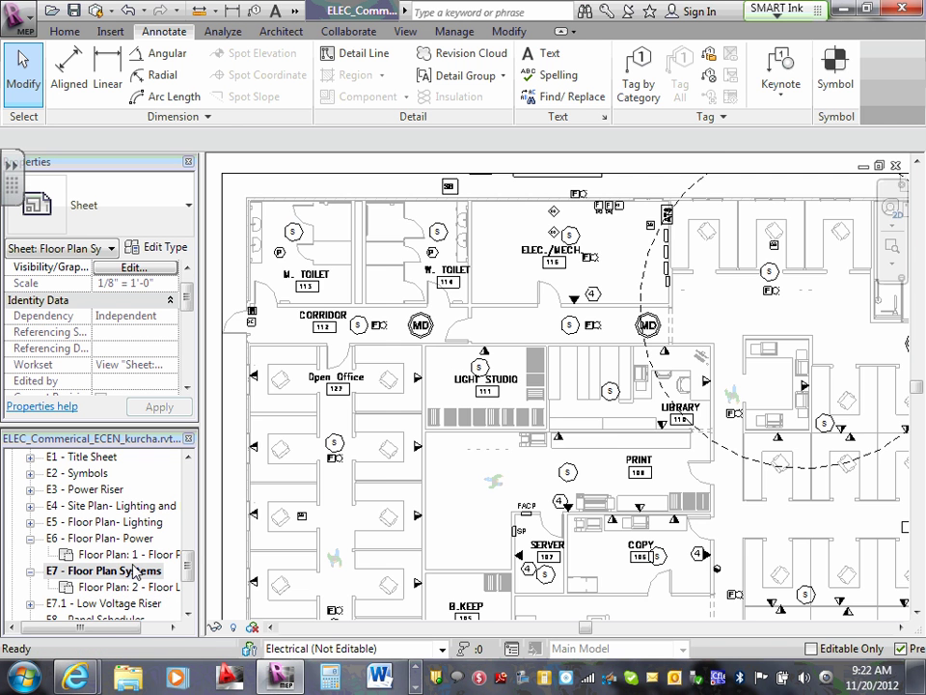
pyautogui.scroll(-2, 434, 271)
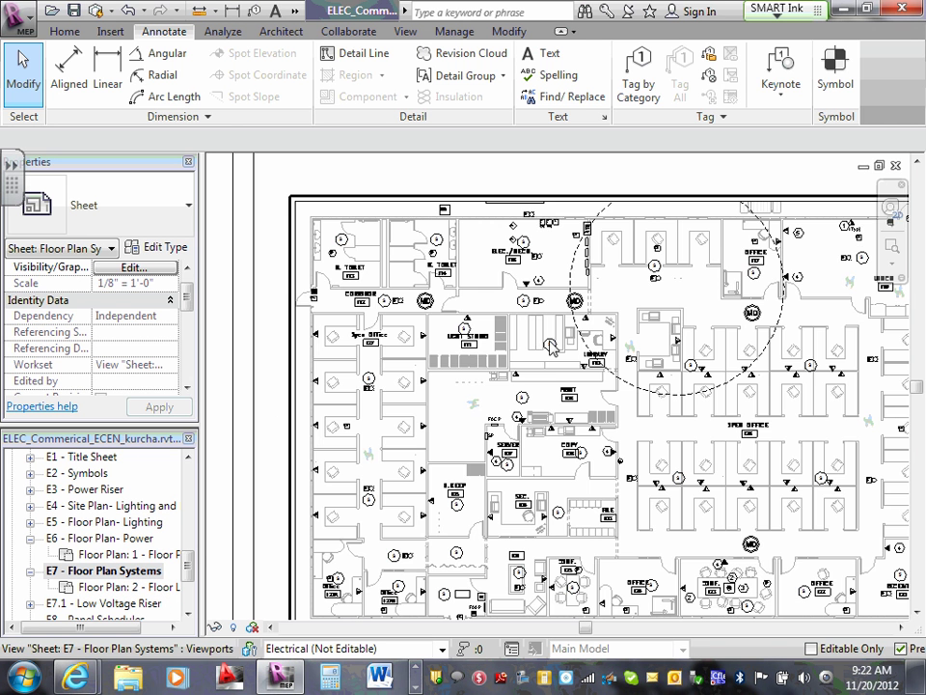
pyautogui.scroll(-1, 548, 338)
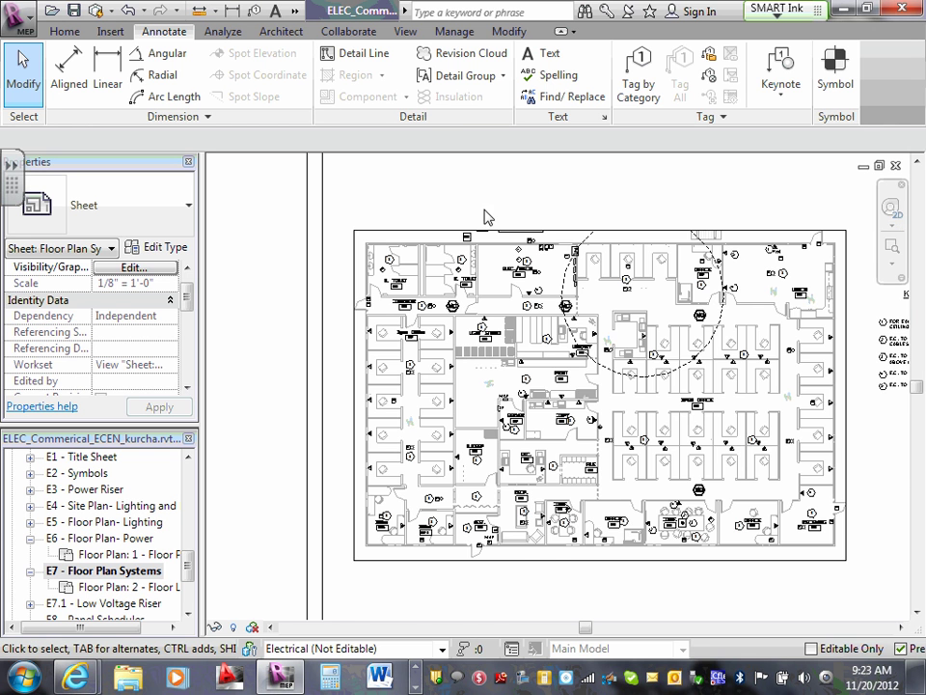
# - Zoom into the E7 viewport on Office 117, Library 110 and Open Office 126
pyautogui.scroll(3, 492, 225)
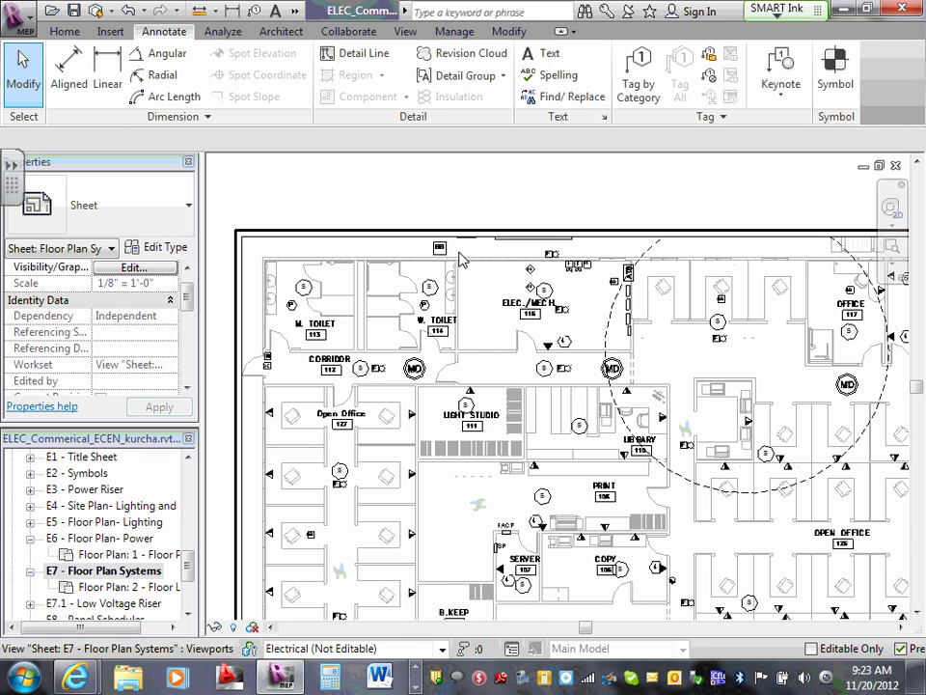
pyautogui.scroll(2, 530, 259)
pyautogui.scroll(2, 533, 266)
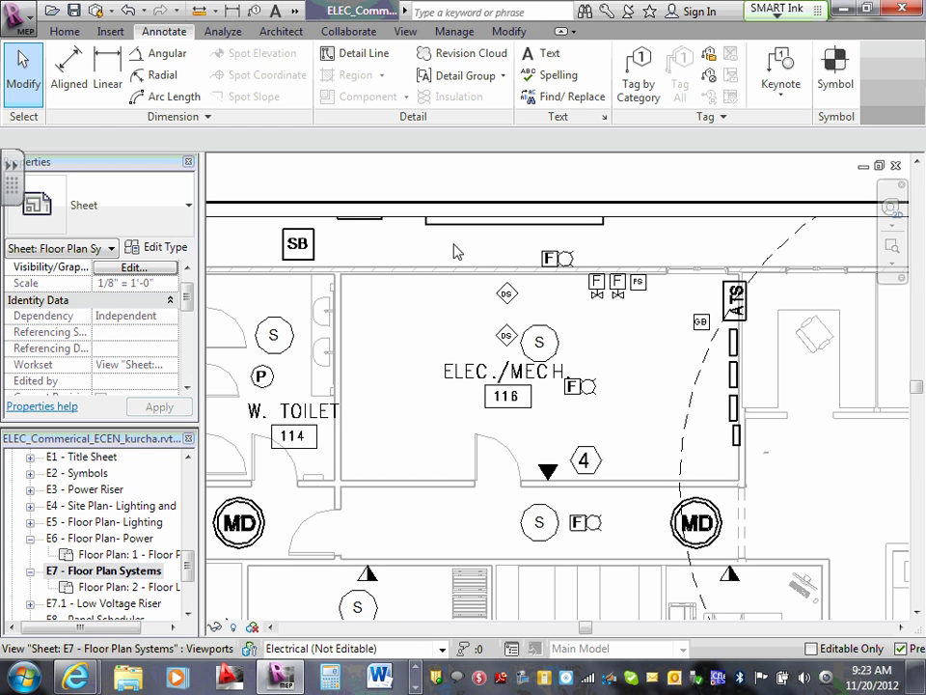
pyautogui.scroll(-1, 473, 251)
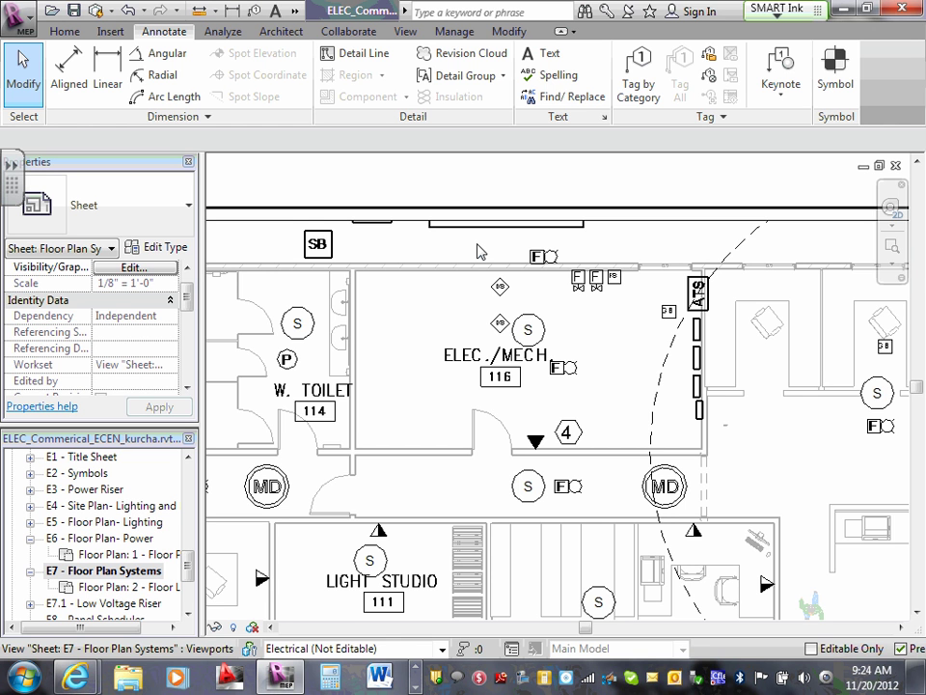
pyautogui.scroll(-2, 620, 370)
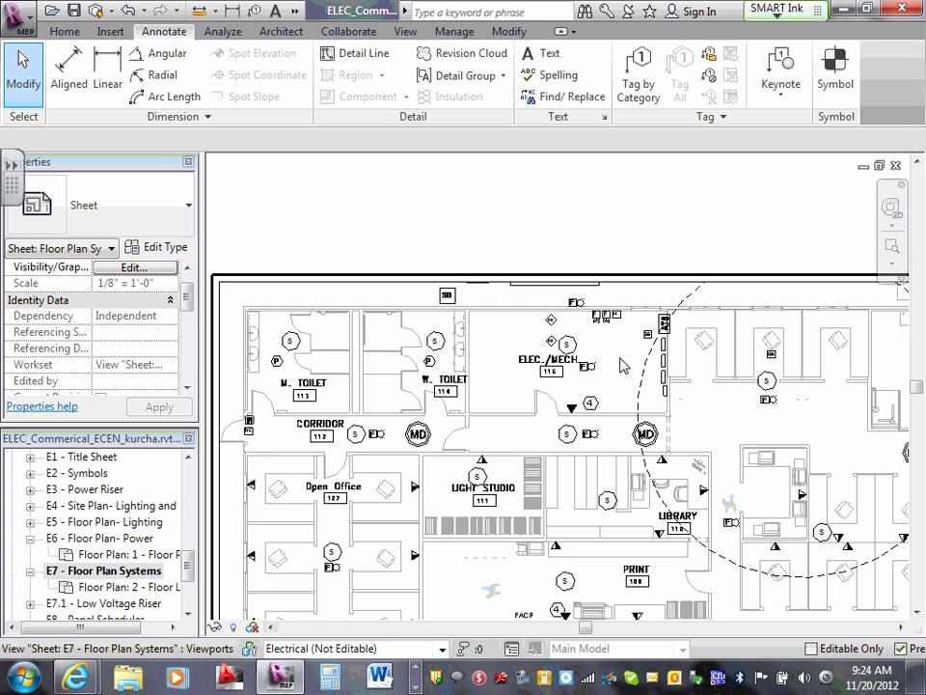
pyautogui.moveTo(738, 436); pyautogui.dragTo(708, 388, button='middle')
pyautogui.scroll(-1, 707, 387)
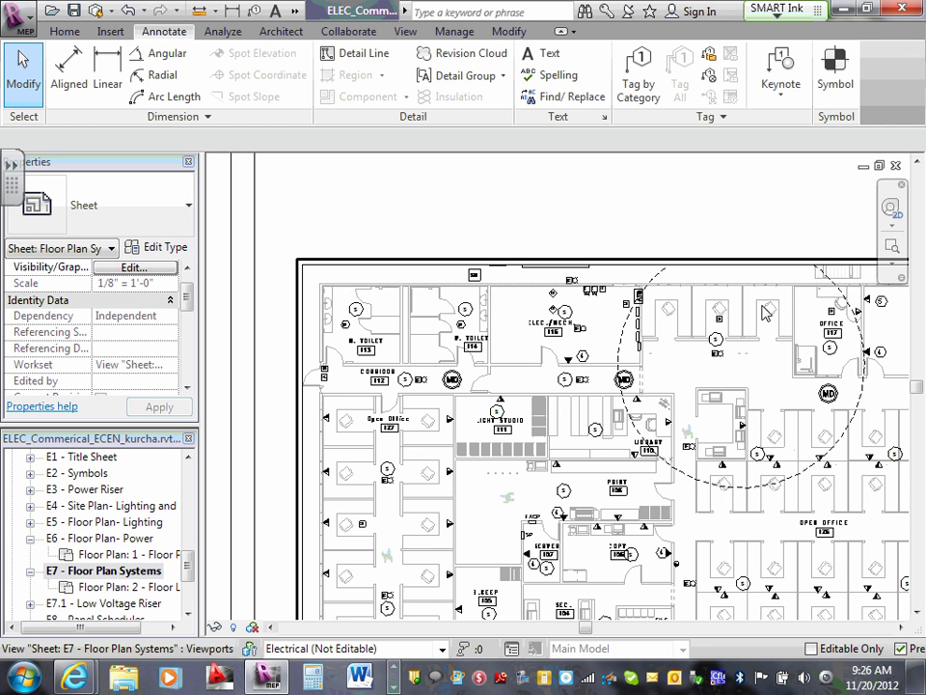
pyautogui.scroll(-2, 714, 396)
pyautogui.scroll(-2, 714, 395)
pyautogui.scroll(4, 733, 434)
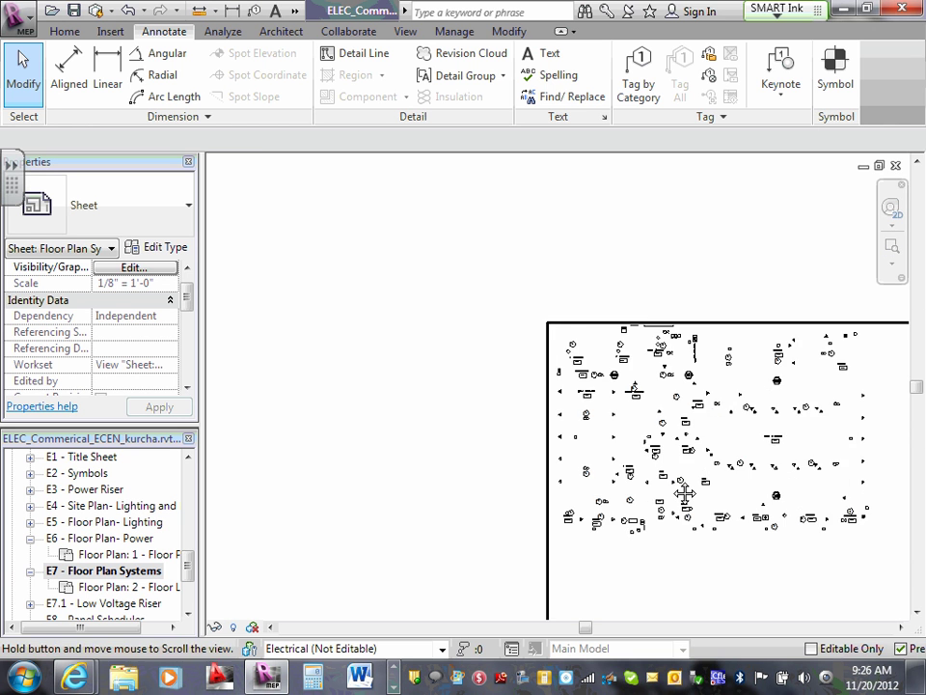
pyautogui.moveTo(775, 463); pyautogui.dragTo(596, 437, button='middle')
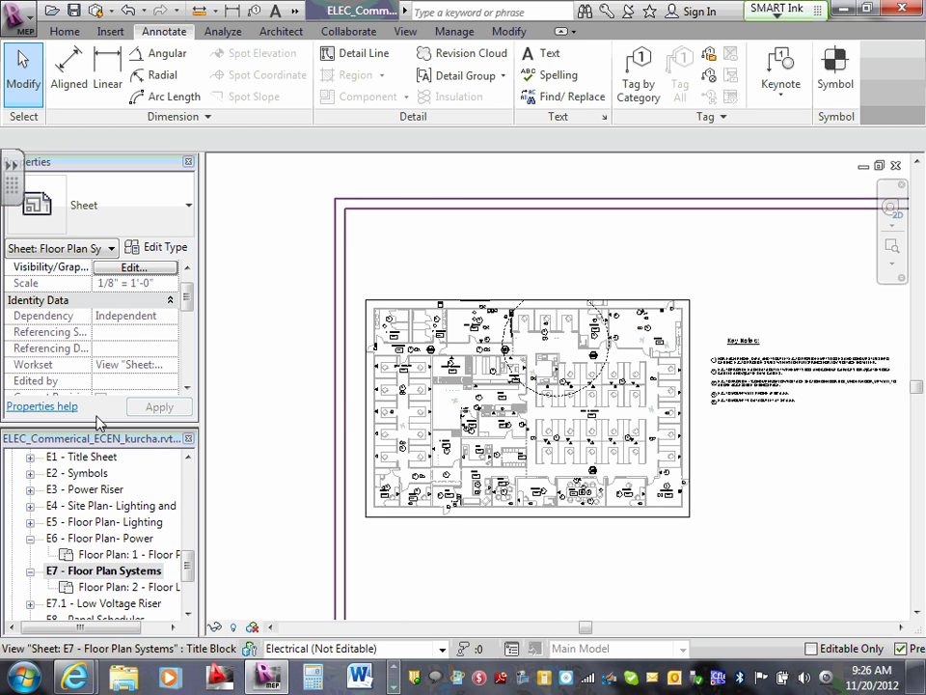
pyautogui.scroll(1, 186, 558)
pyautogui.scroll(1, 323, 391)
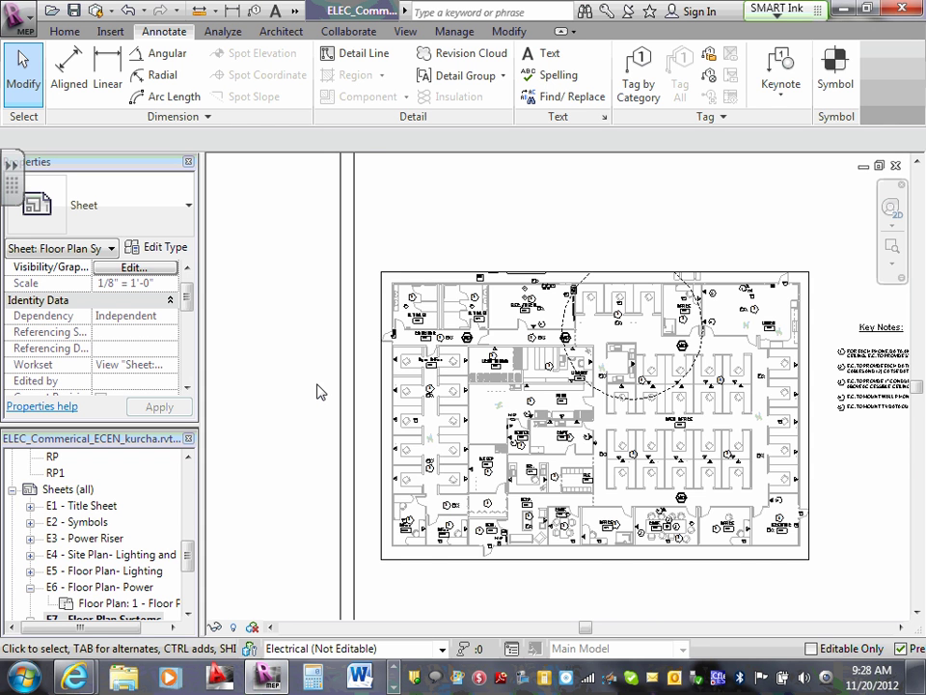
pyautogui.scroll(2, 560, 345)
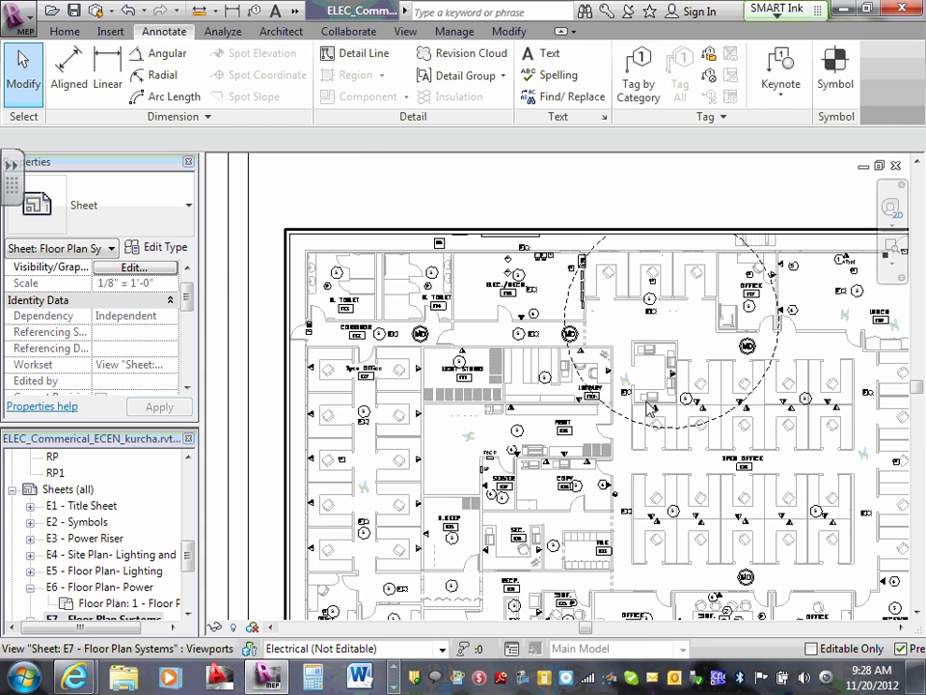
pyautogui.scroll(-2, 893, 503)
pyautogui.scroll(2, 880, 500)
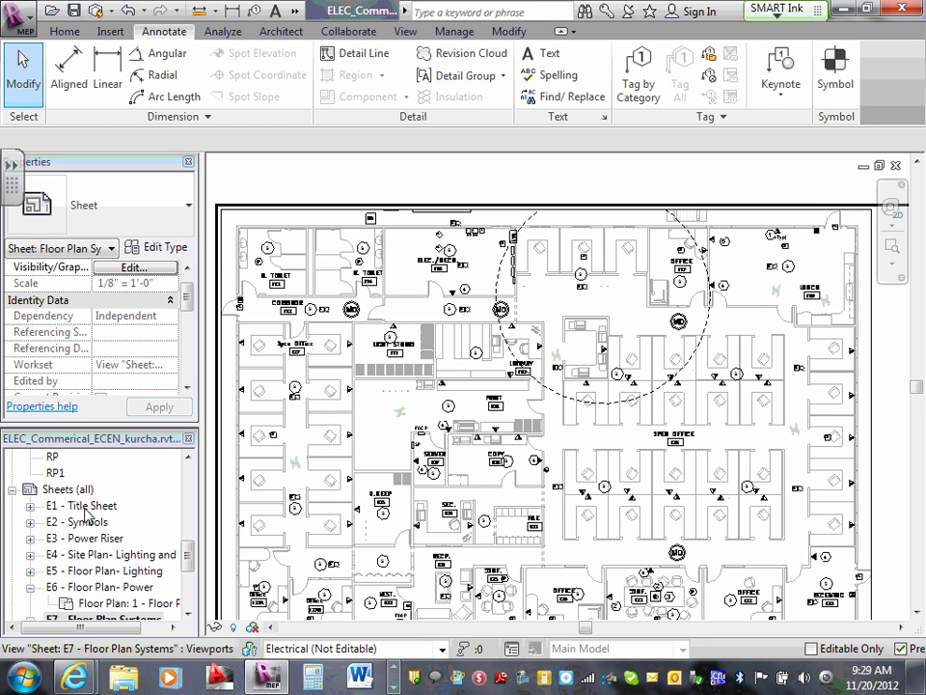
# - Open E1 - Title Sheet, then E2 - Symbols with its abbreviations and symbol legend
pyautogui.doubleClick(86, 509)
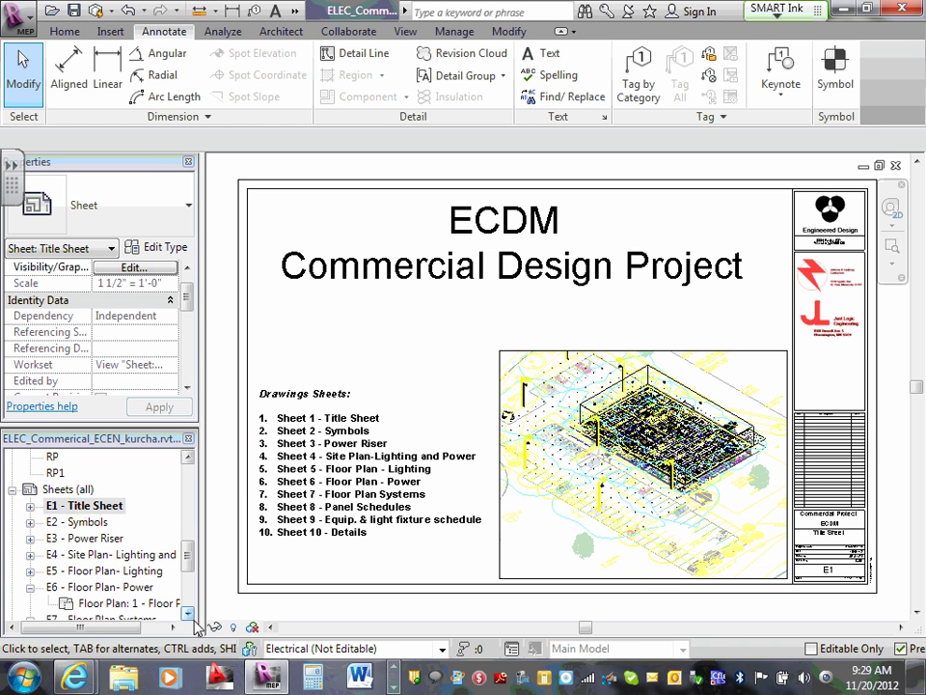
pyautogui.click(188, 613)
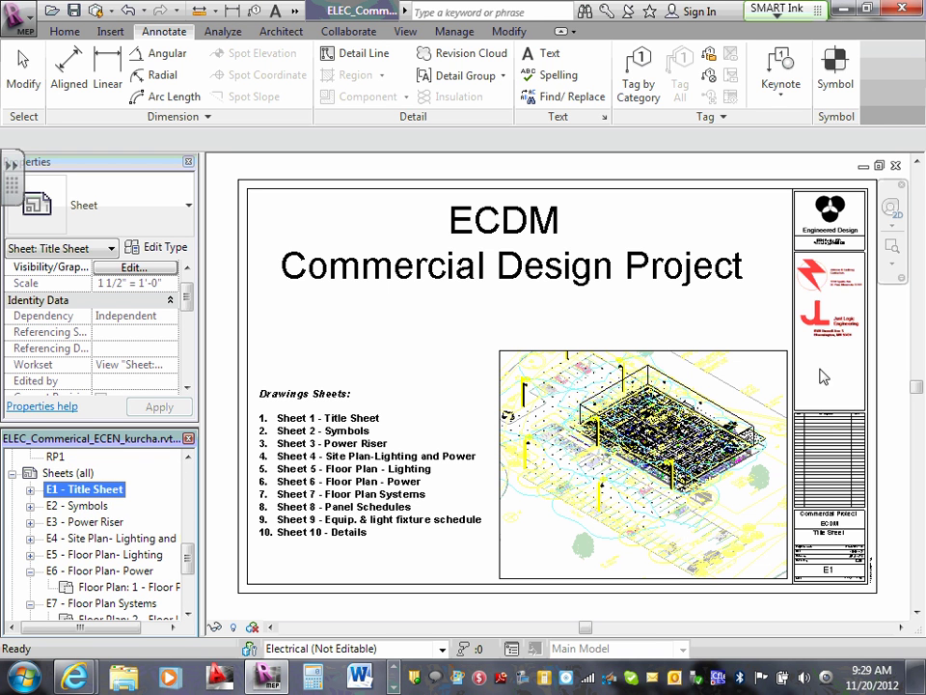
pyautogui.doubleClick(85, 507)
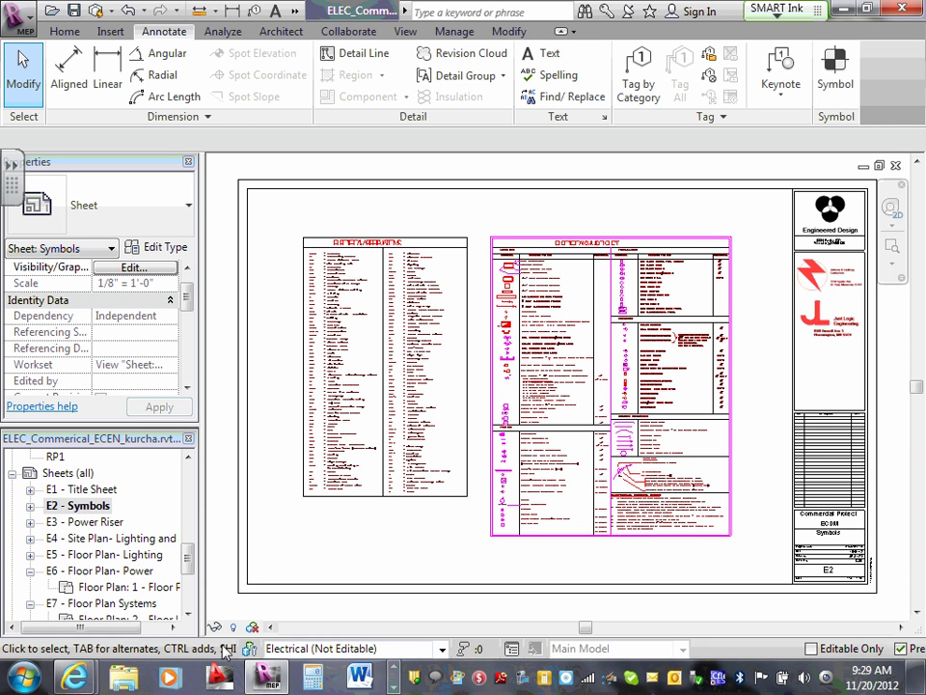
# - Open sheets E3 - Power Riser, E4 site lighting, E5 lighting and E6 power plans in turn
pyautogui.doubleClick(106, 522)
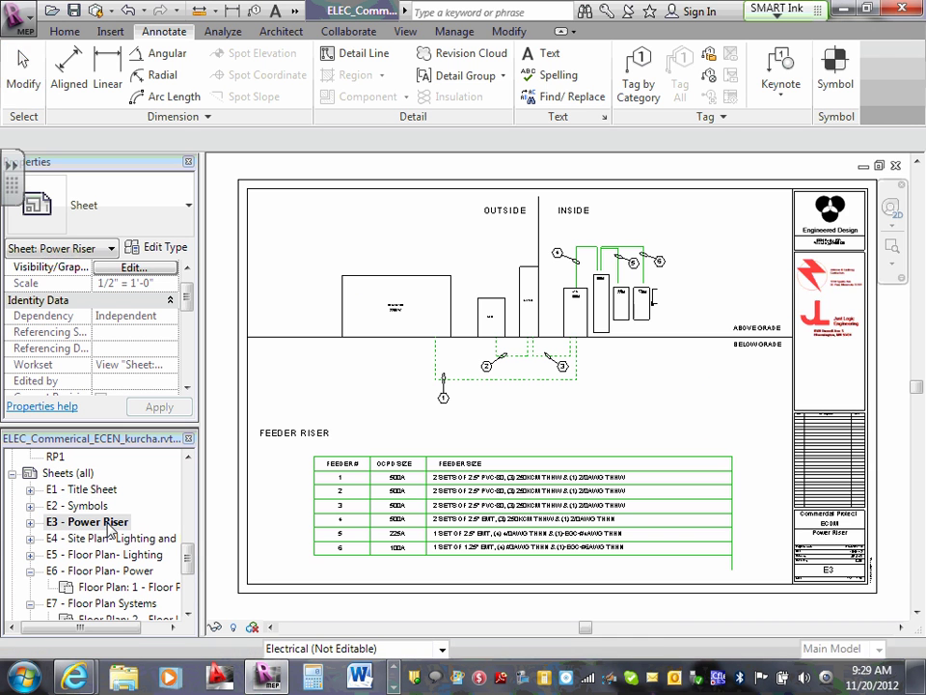
pyautogui.doubleClick(120, 540)
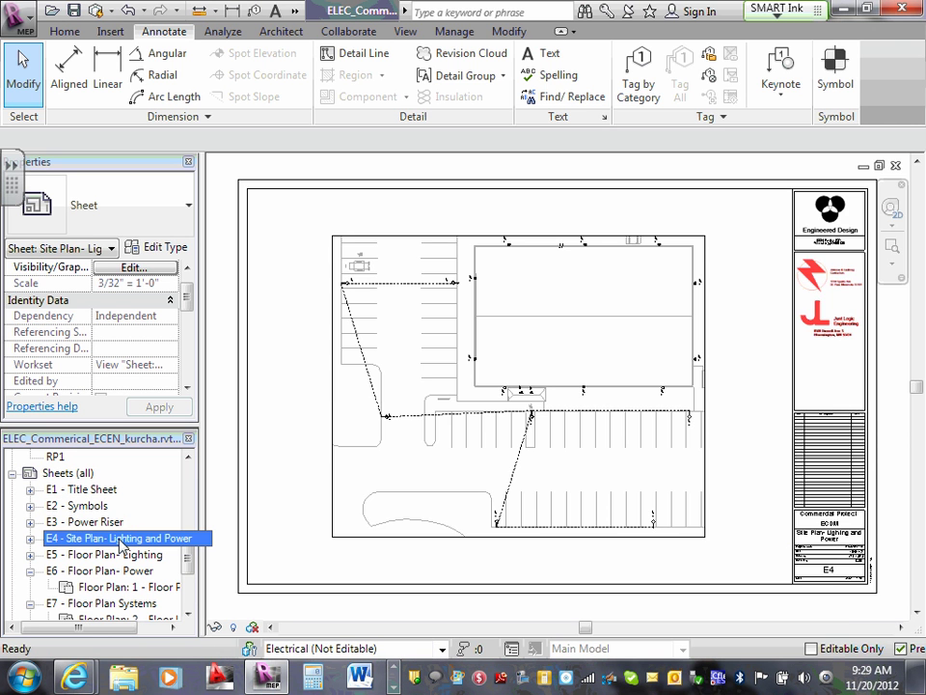
pyautogui.click(132, 558)
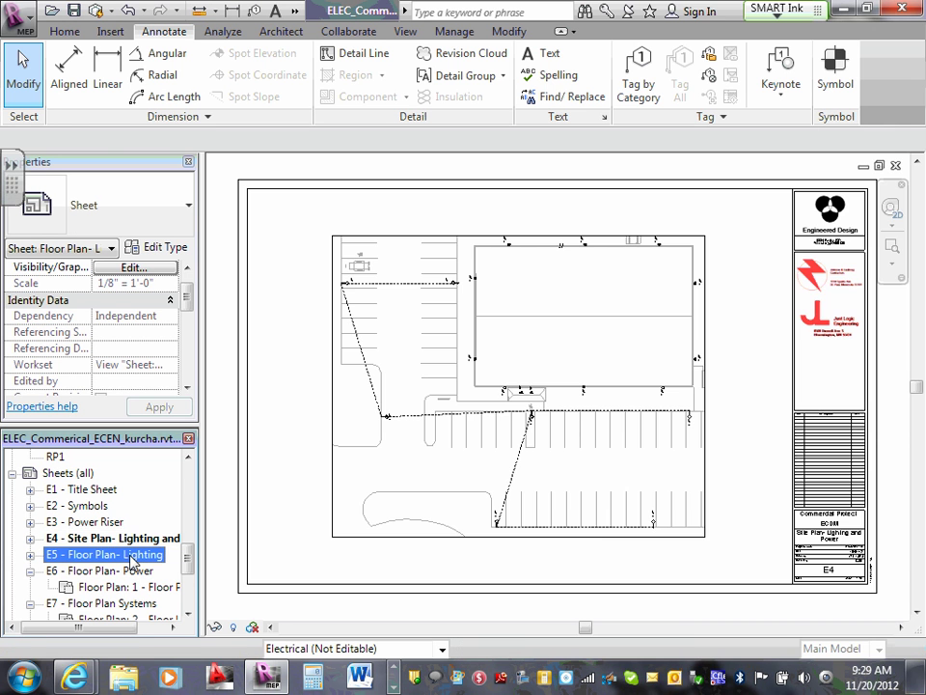
pyautogui.doubleClick(133, 557)
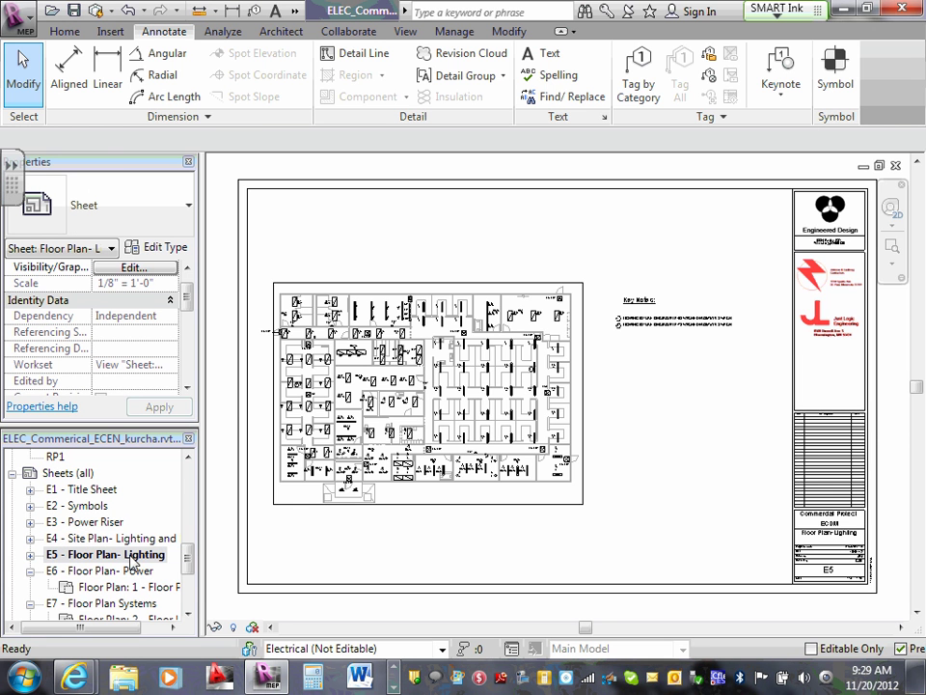
pyautogui.doubleClick(129, 574)
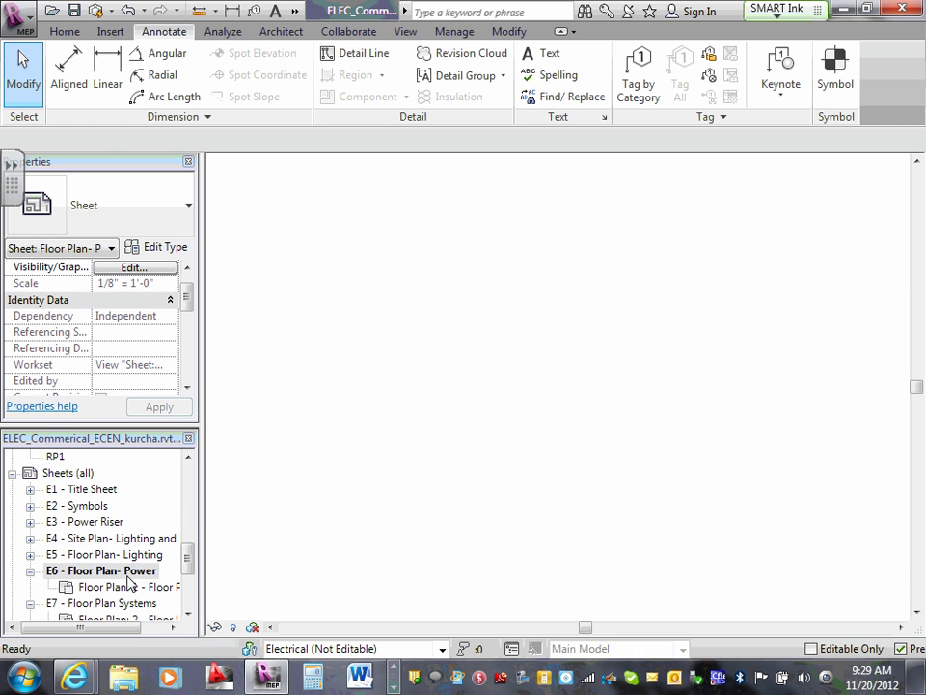
pyautogui.moveTo(188, 553); pyautogui.dragTo(192, 578)
# - Open E7 - Floor Plan Systems, then E7.1 - Low Voltage Riser, framing the whole riser sheet
pyautogui.doubleClick(135, 522)
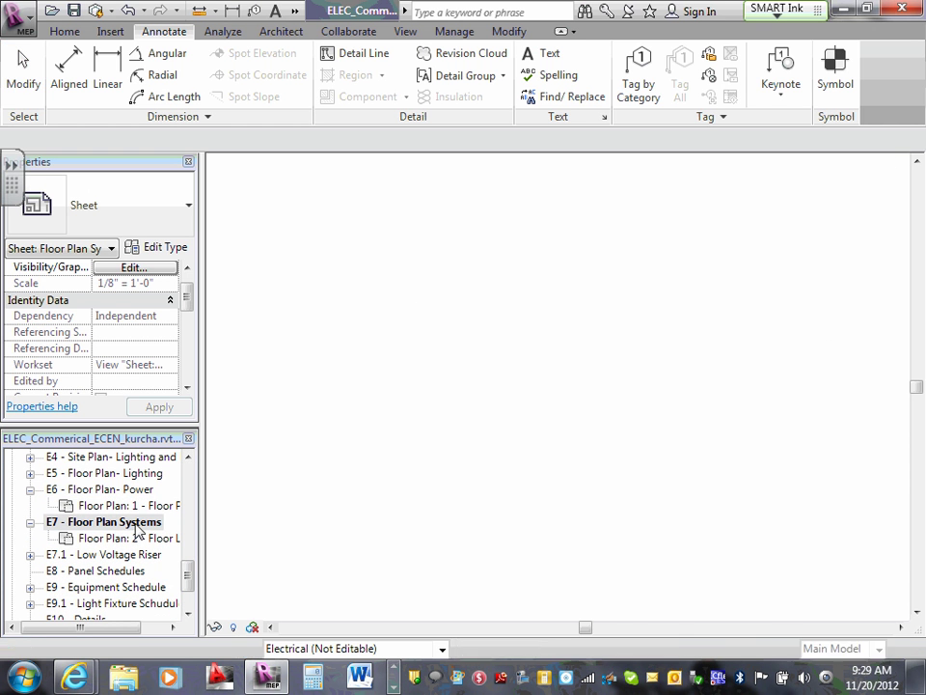
pyautogui.doubleClick(128, 556)
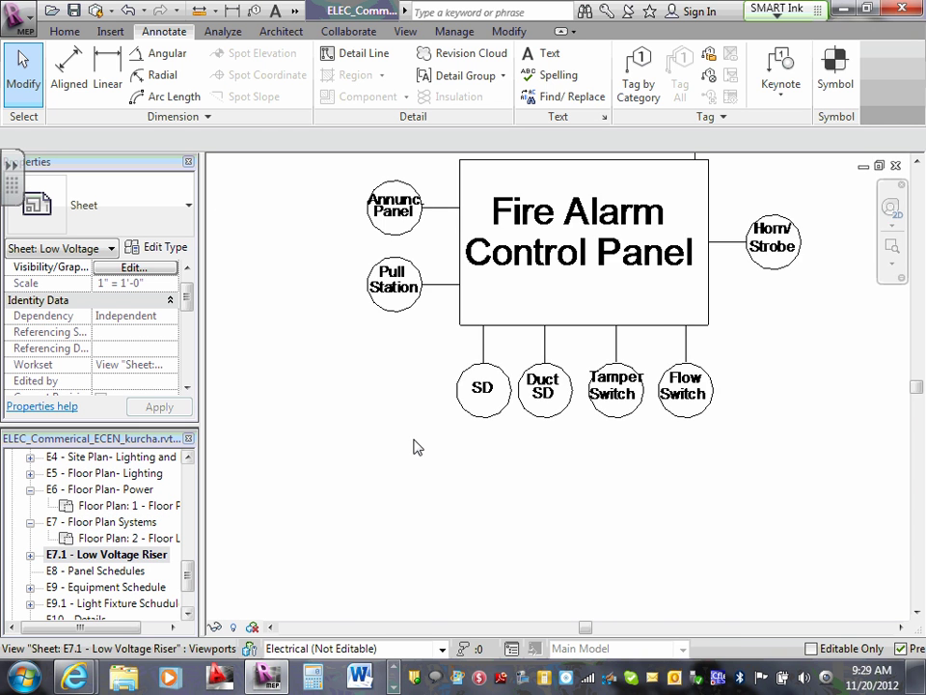
pyautogui.scroll(-2, 417, 448)
pyautogui.scroll(-2, 418, 449)
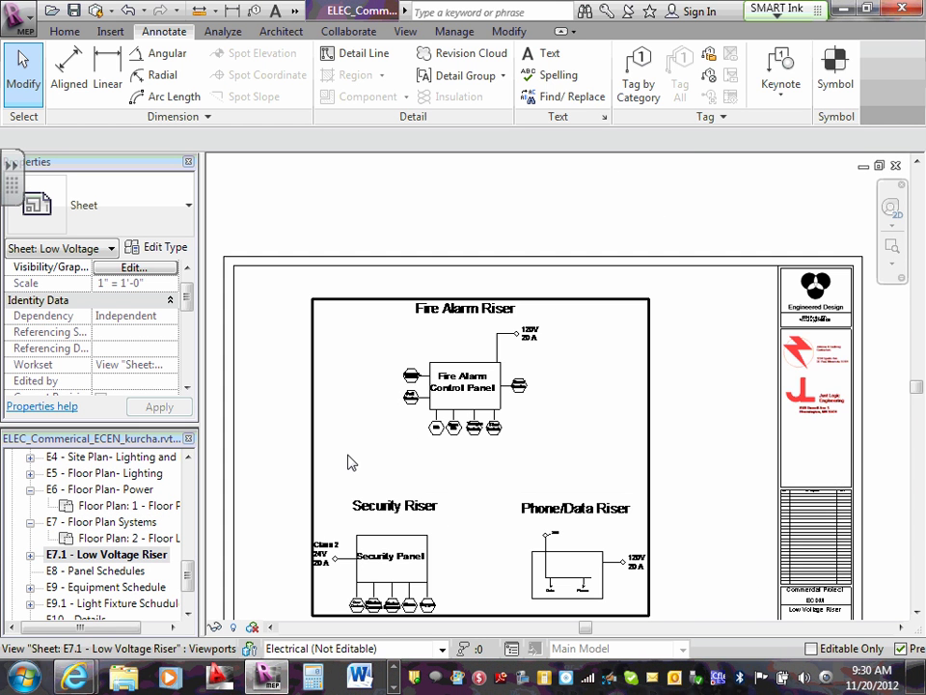
pyautogui.moveTo(340, 460); pyautogui.dragTo(246, 470, button='middle')
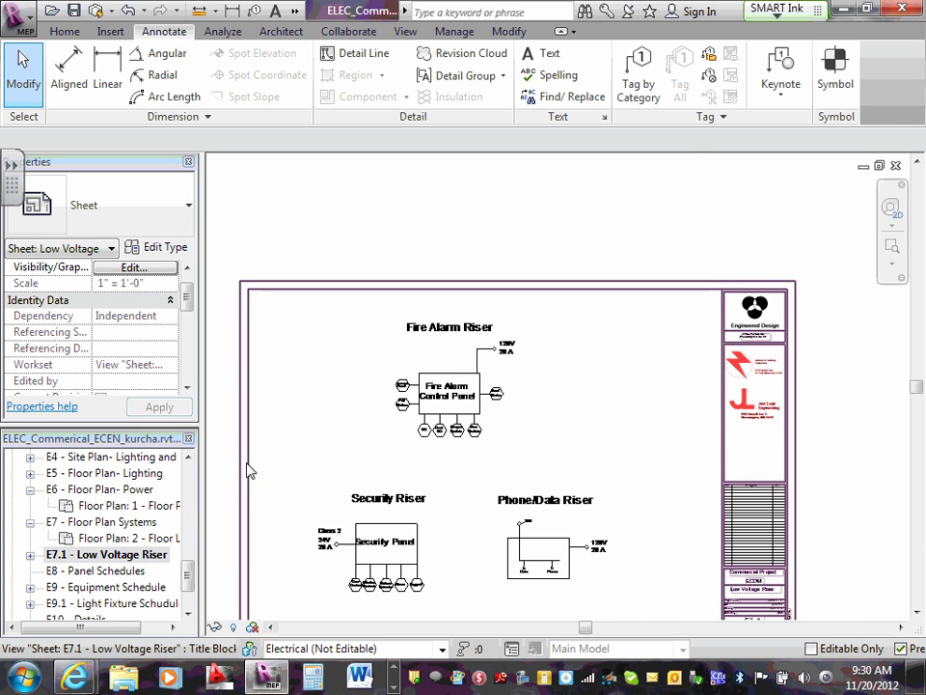
# - Open E8 - Panel Schedules, then E9 - Equipment Schedule and zoom to inspect it
pyautogui.click(116, 572)
pyautogui.doubleClick(115, 574)
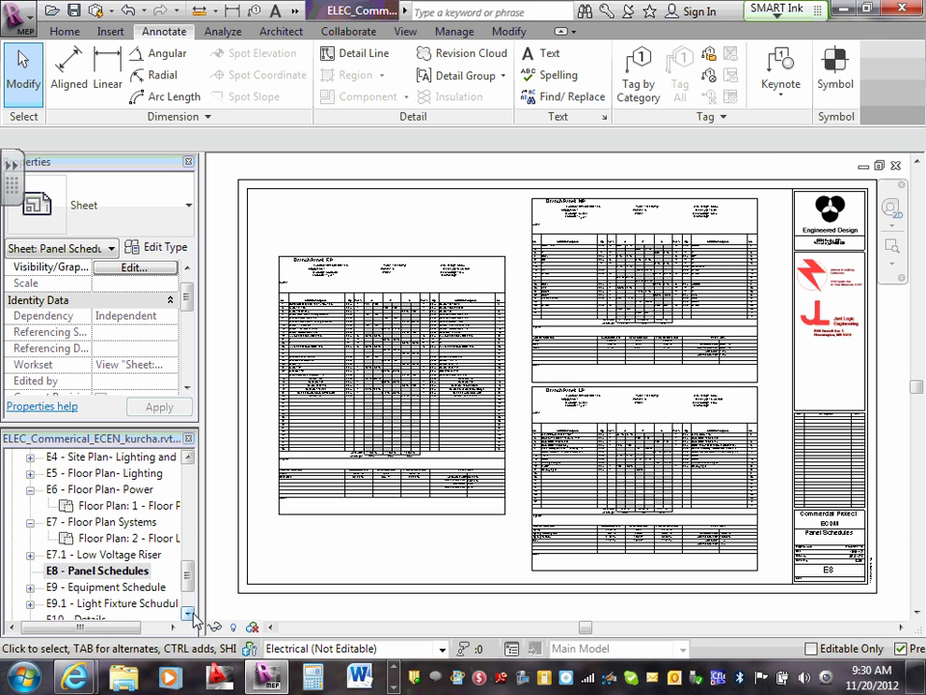
pyautogui.click(190, 614)
pyautogui.click(190, 614)
pyautogui.doubleClick(129, 540)
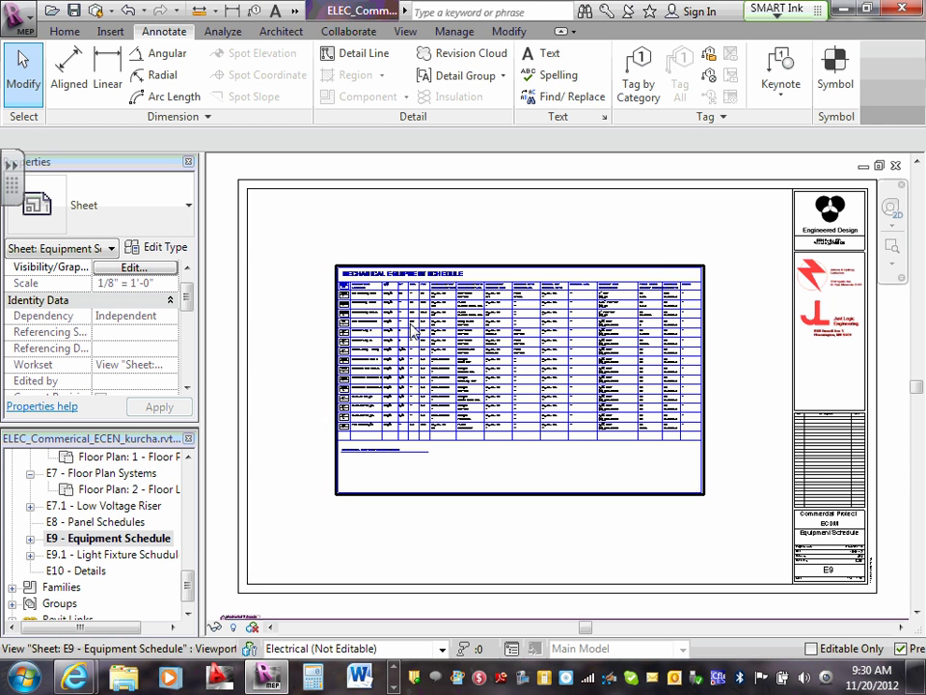
pyautogui.scroll(1, 448, 337)
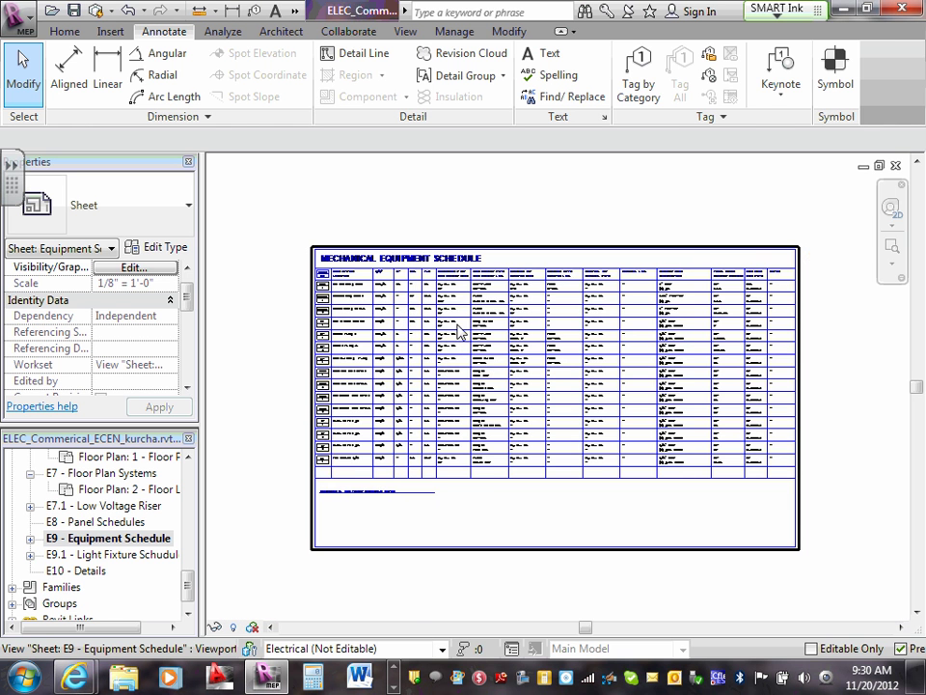
pyautogui.scroll(1, 460, 331)
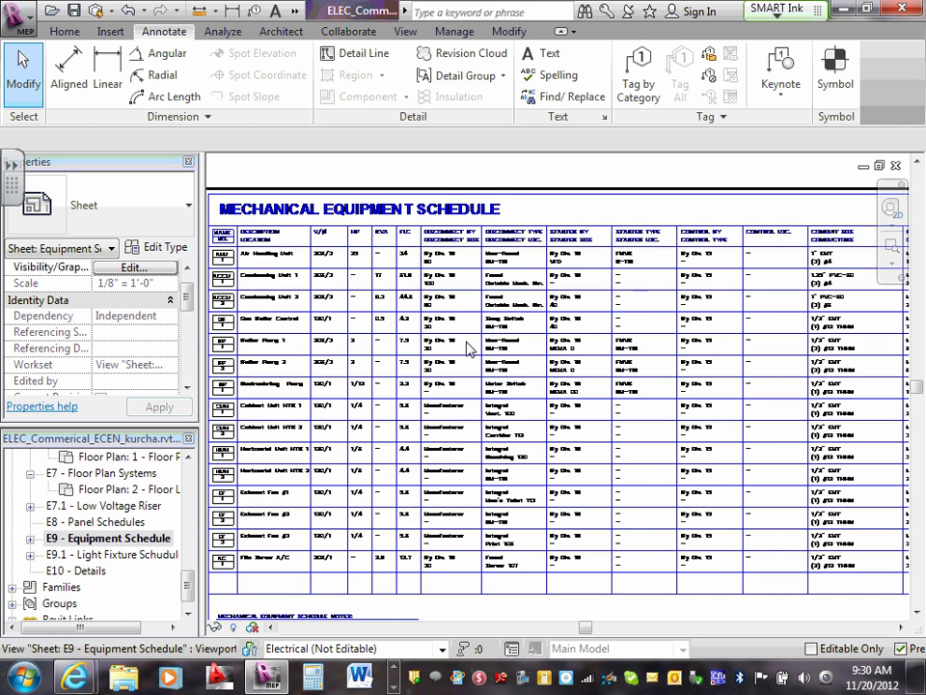
pyautogui.scroll(-4, 468, 339)
pyautogui.scroll(-1, 470, 345)
pyautogui.scroll(2, 532, 324)
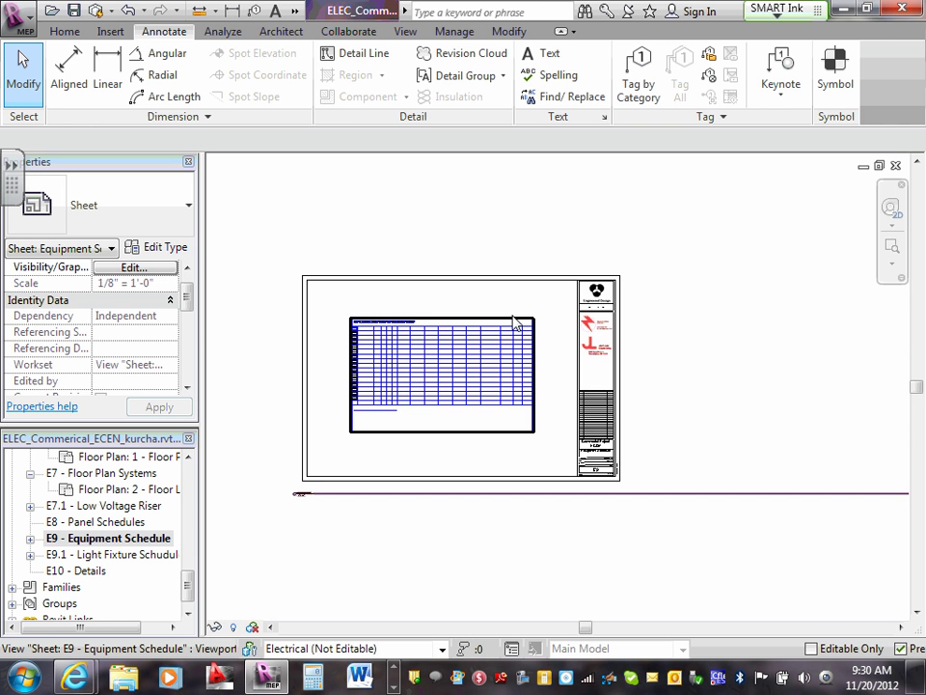
pyautogui.scroll(1, 465, 312)
pyautogui.scroll(1, 467, 315)
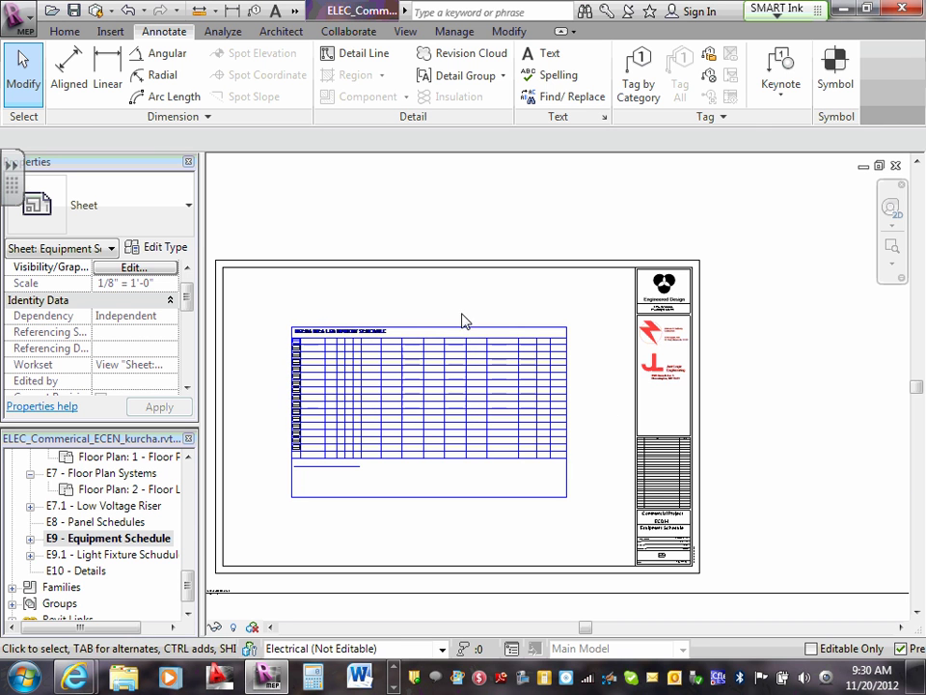
# - Open E9.1 Light Fixture Schedule and zoom around its Luminaire Schedule table
pyautogui.doubleClick(117, 558)
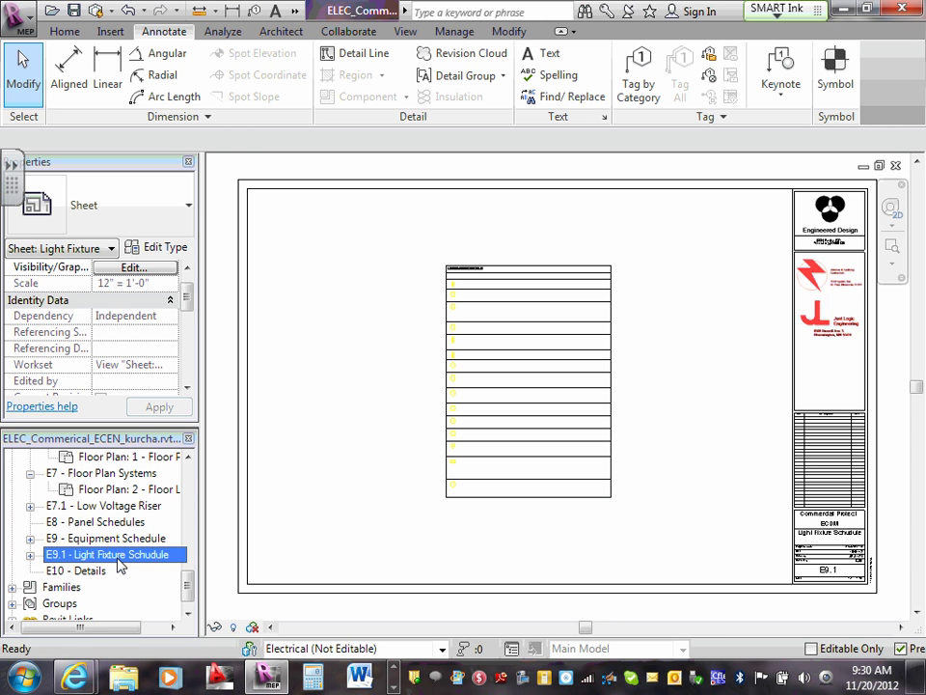
pyautogui.scroll(5, 523, 324)
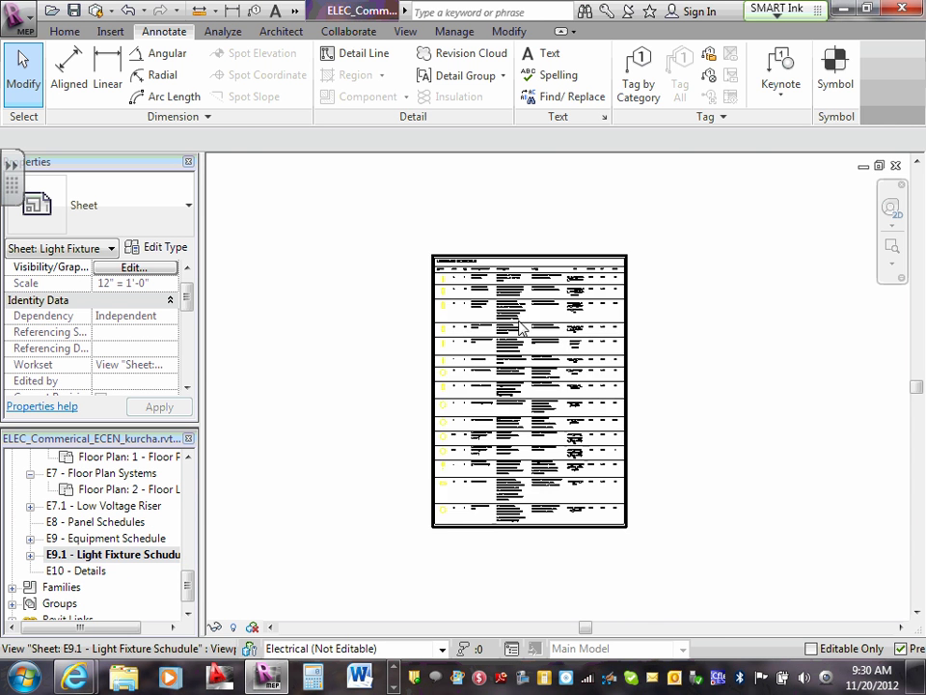
pyautogui.scroll(2, 513, 326)
pyautogui.scroll(-8, 513, 326)
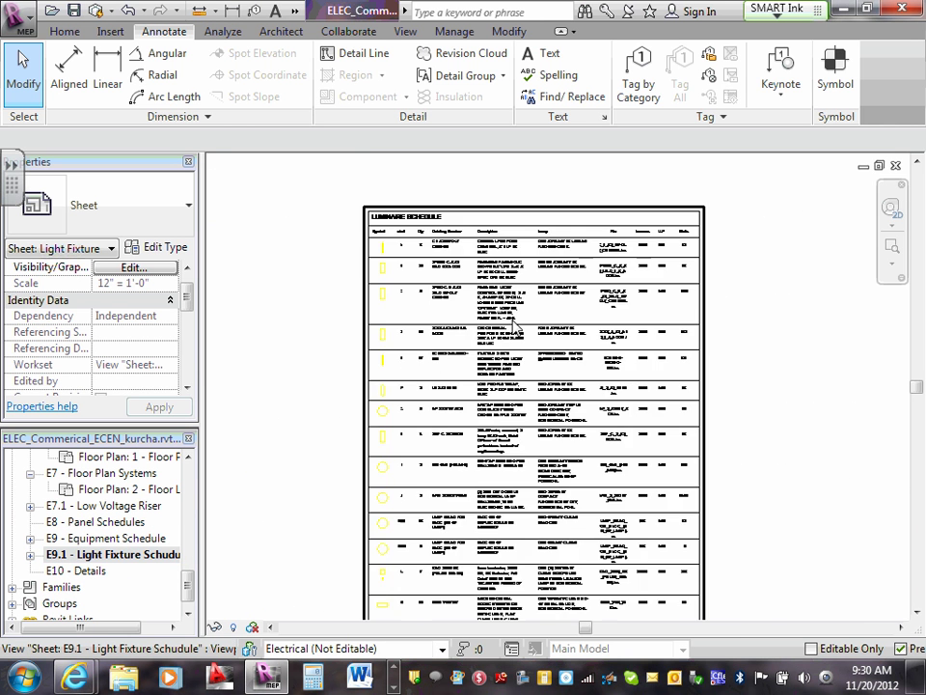
pyautogui.scroll(5, 513, 326)
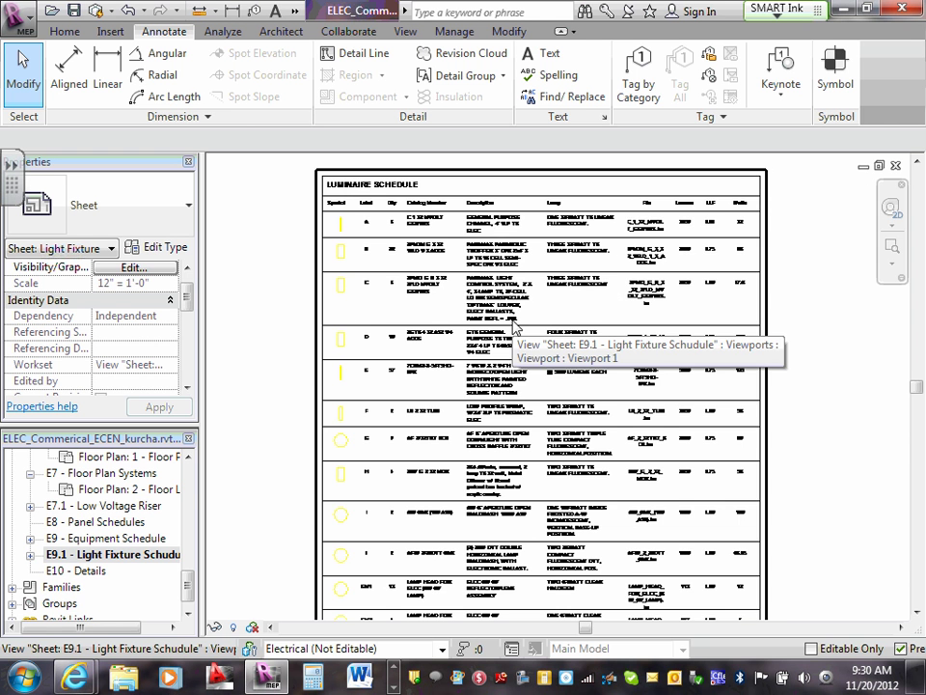
pyautogui.scroll(-5, 399, 362)
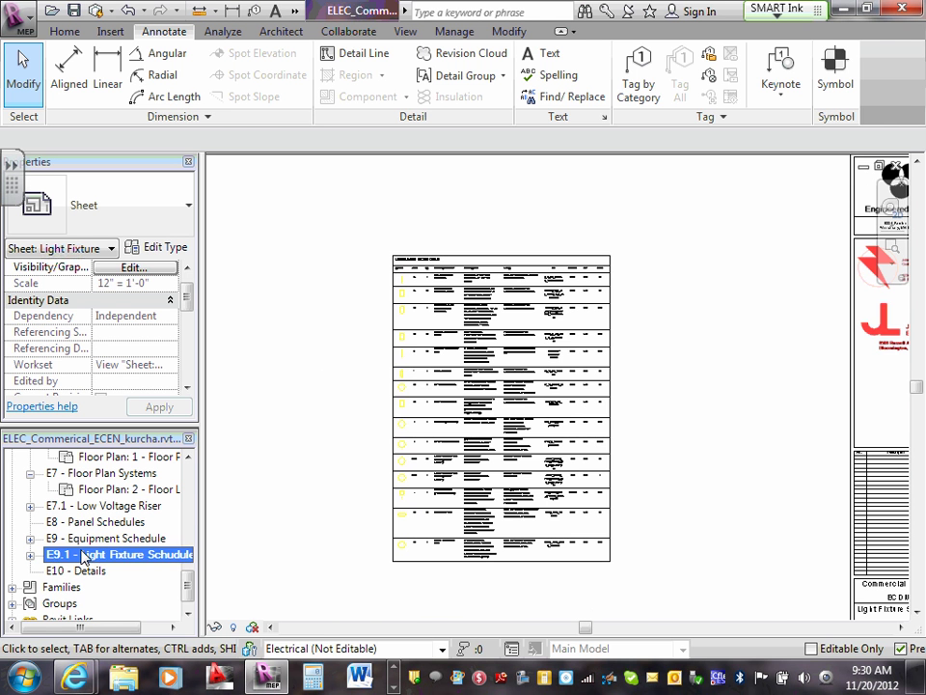
# - Open the empty E10 - Details sheet, then scroll back up to E1 - Title Sheet
pyautogui.doubleClick(89, 572)
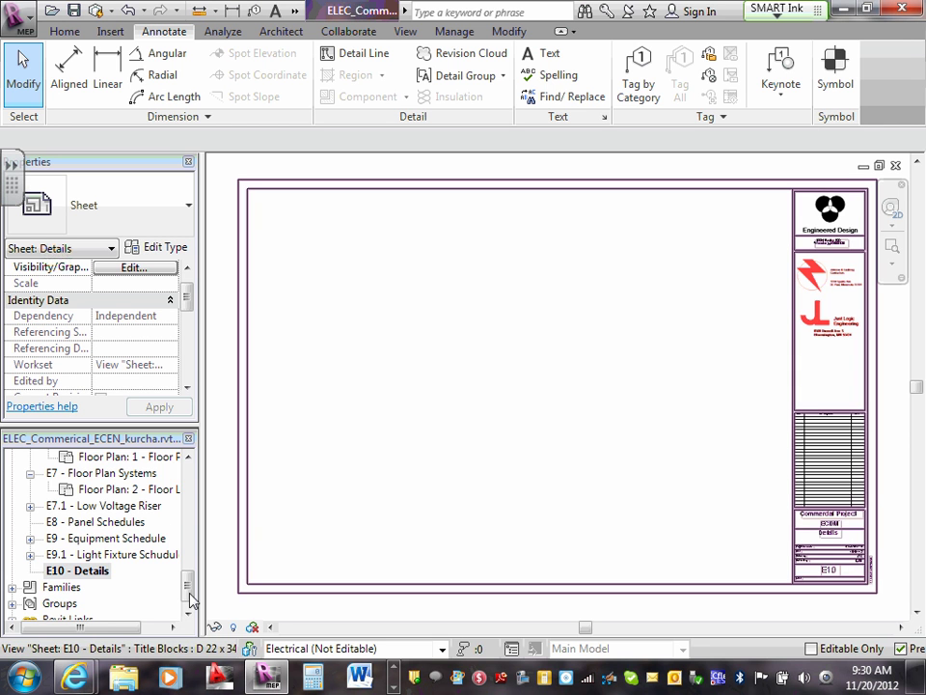
pyautogui.moveTo(190, 587); pyautogui.dragTo(188, 558)
pyautogui.click(101, 475)
# - Reopen E1 - Title Sheet showing the ECDM Commercial Design Project ten-sheet list
pyautogui.doubleClick(102, 474)
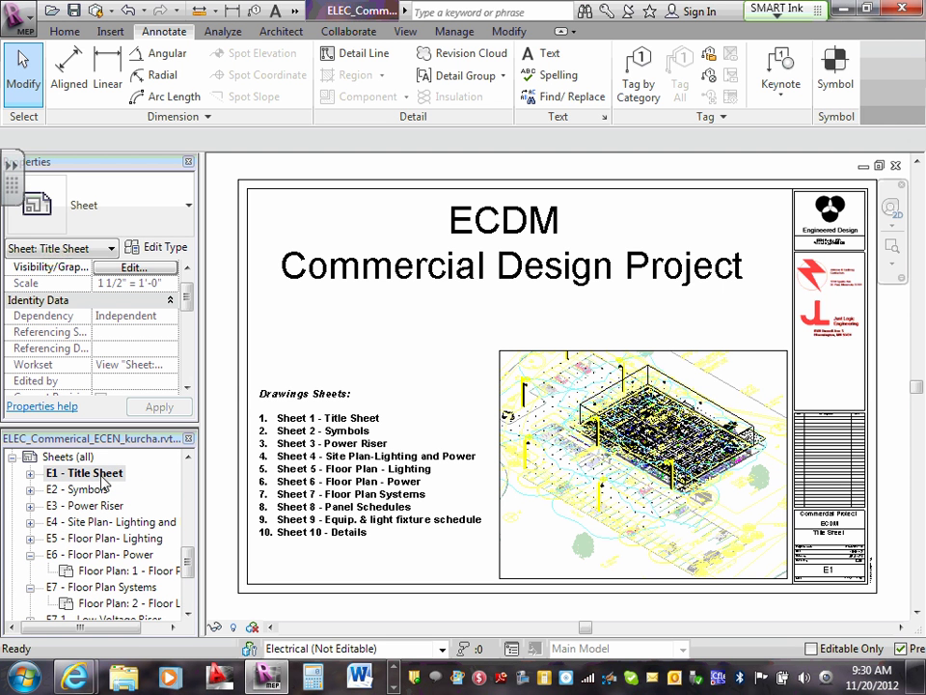